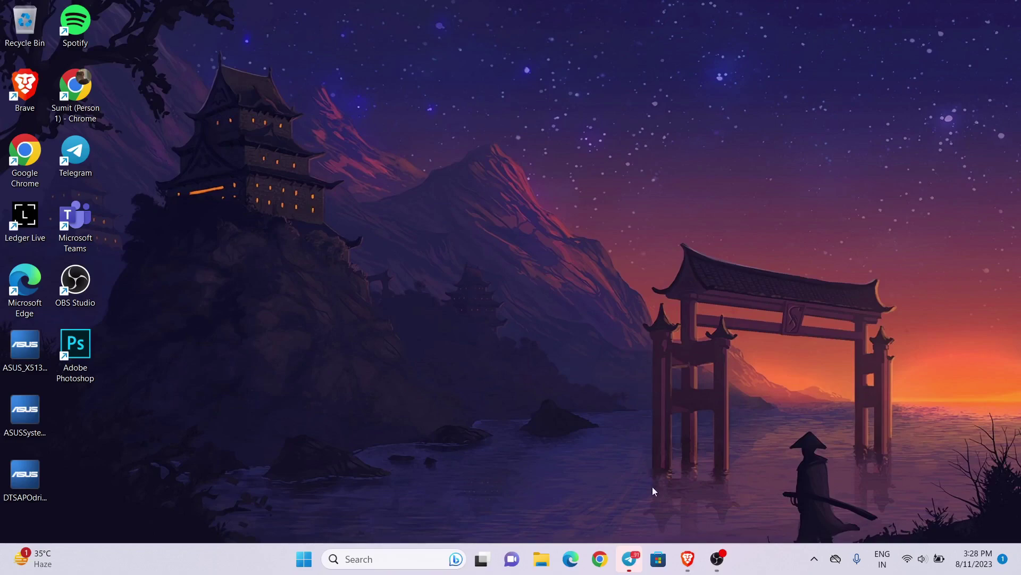
Switch to Brave and skim the Binance blog article on Binance Labs' $5M investment in Curve DAO Token.
left_click(687, 559)
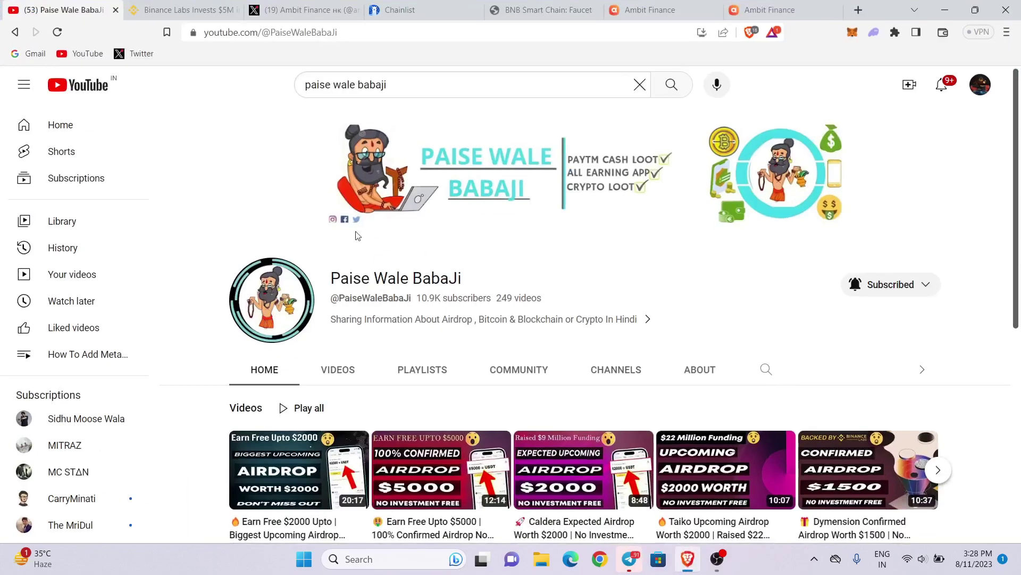
left_click(213, 9)
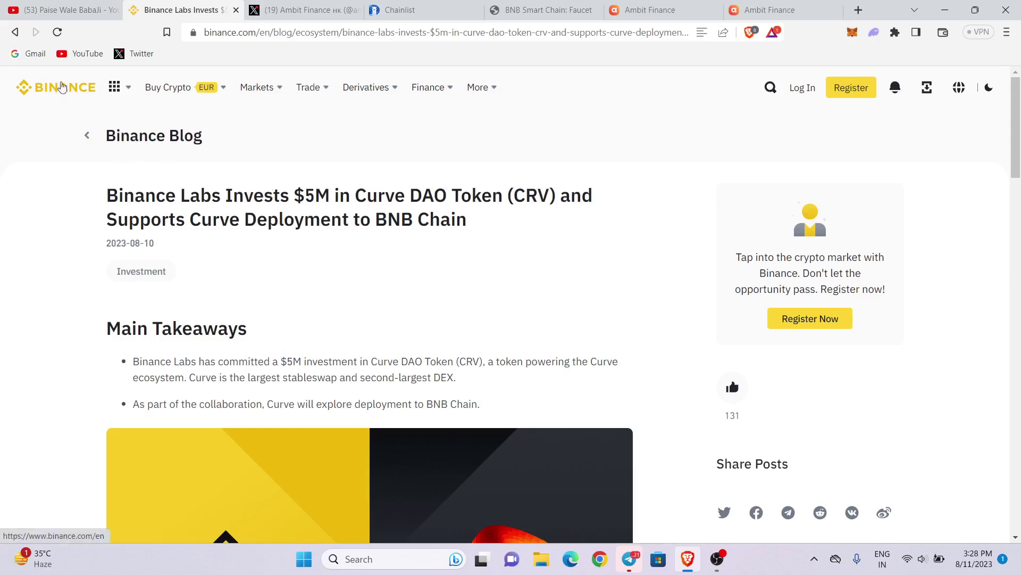
mouse_move(139, 91)
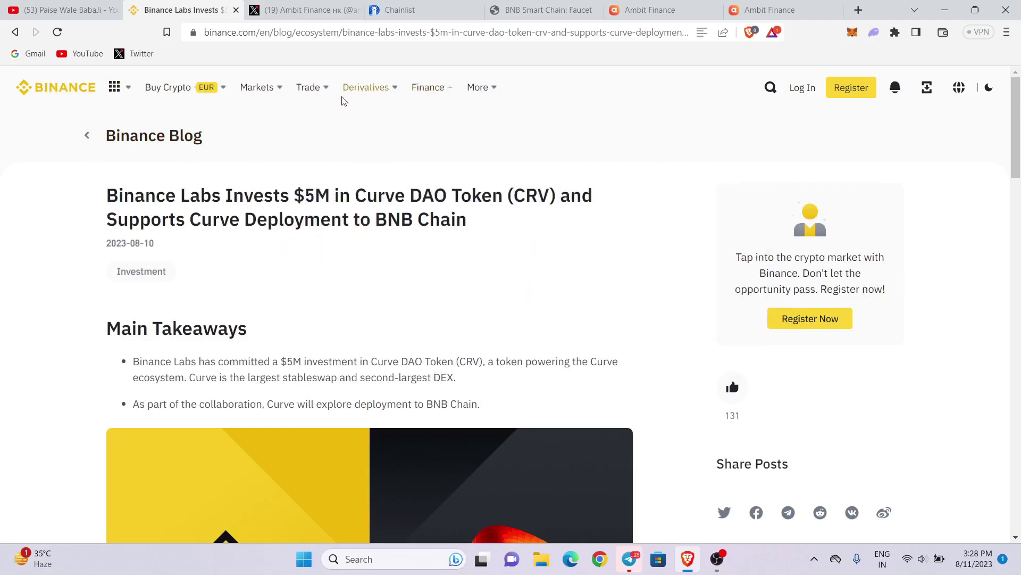
scroll(351, 288, "down", 15)
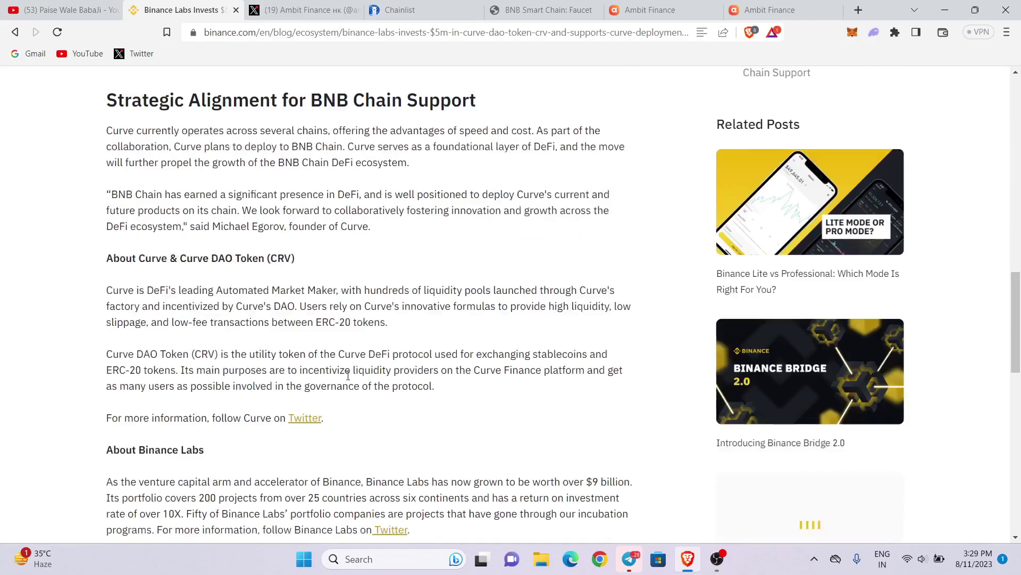
scroll(346, 379, "down", 3)
scroll(344, 420, "up", 15)
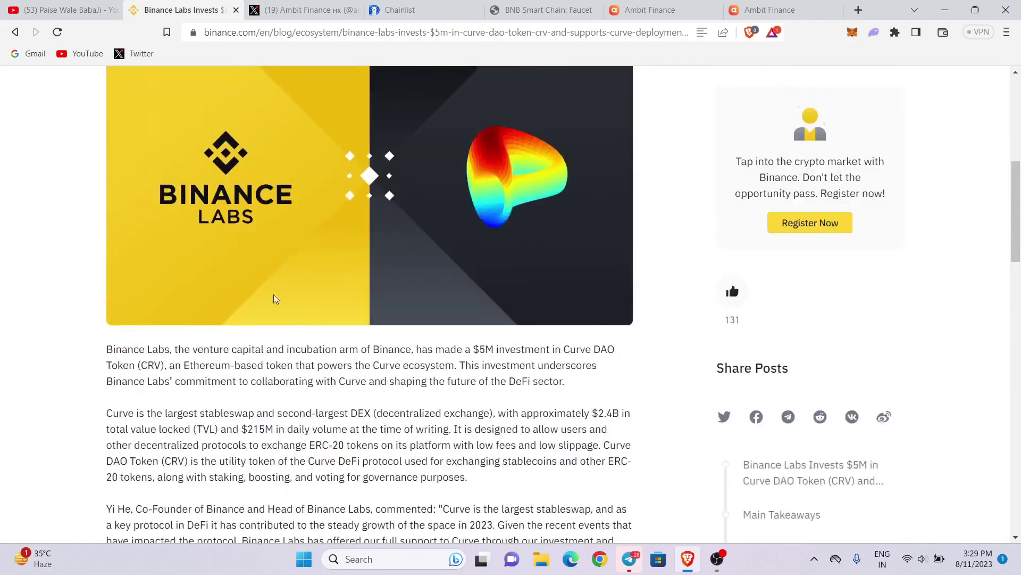
scroll(319, 271, "up", 6)
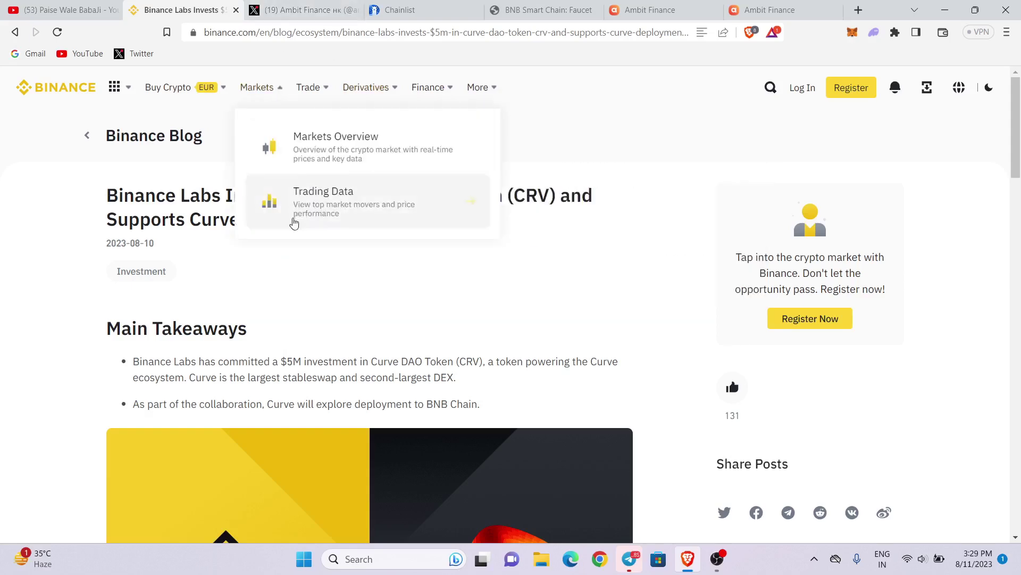
Review Ambit Finance's Twitter profile and its posts back to the testnet announcement, checking the shared Binance article.
left_click(282, 4)
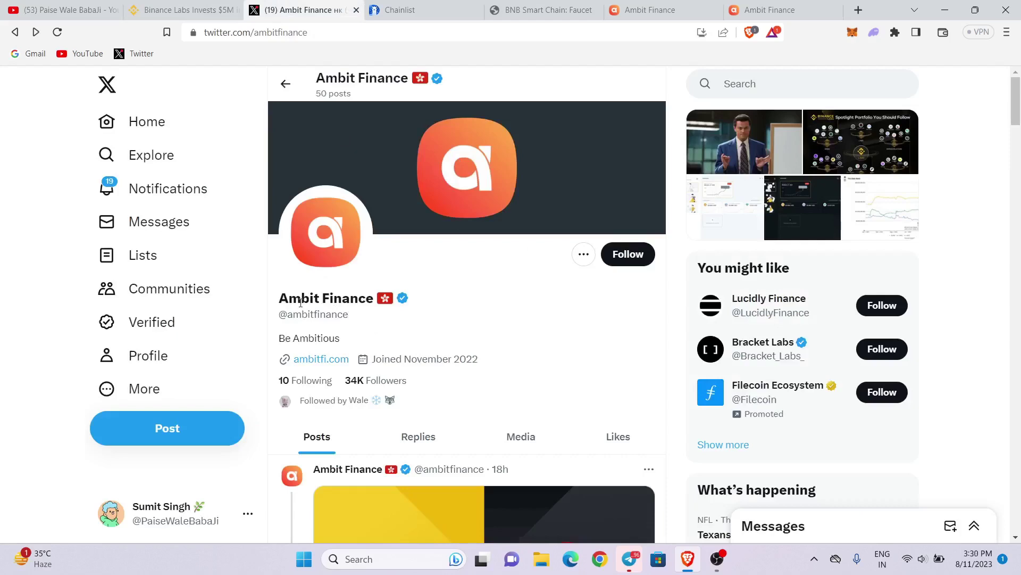
scroll(457, 319, "down", 5)
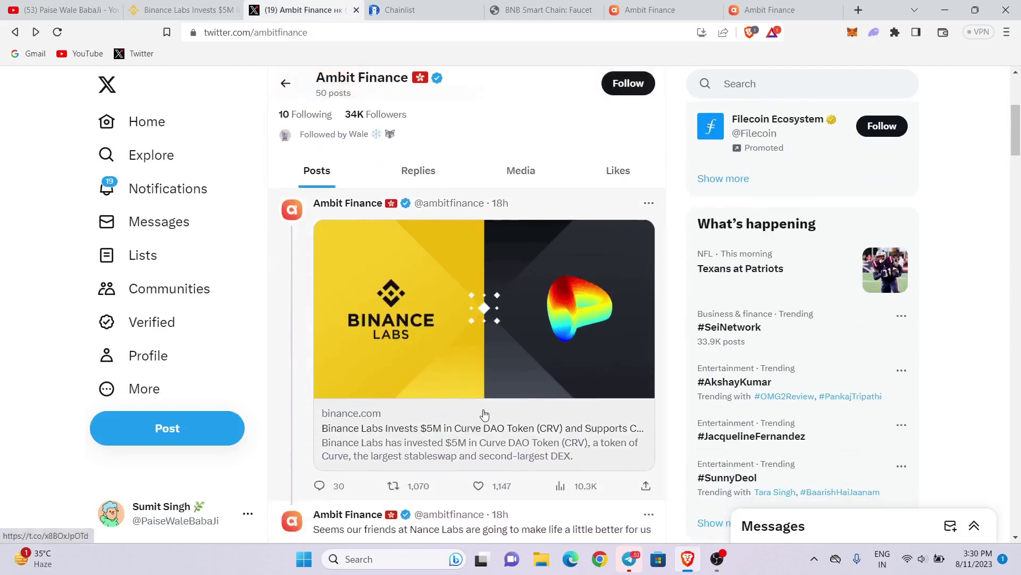
left_click(167, 4)
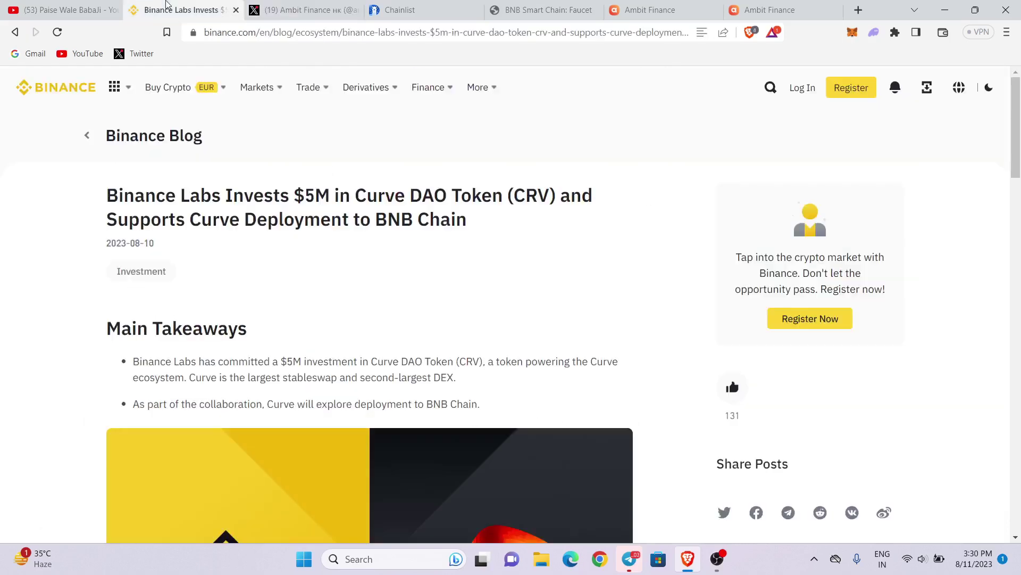
left_click(267, 6)
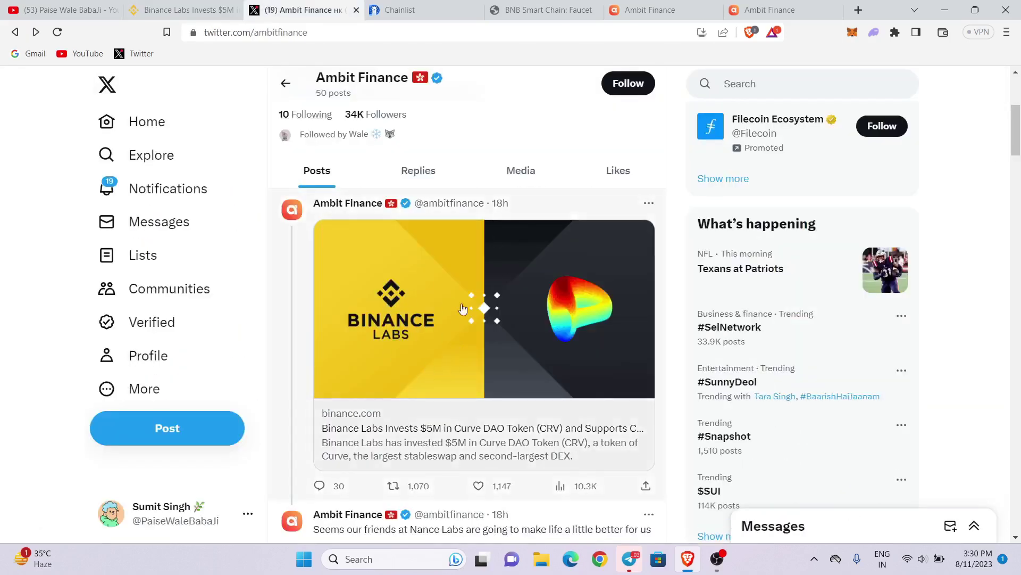
scroll(462, 310, "up", 5)
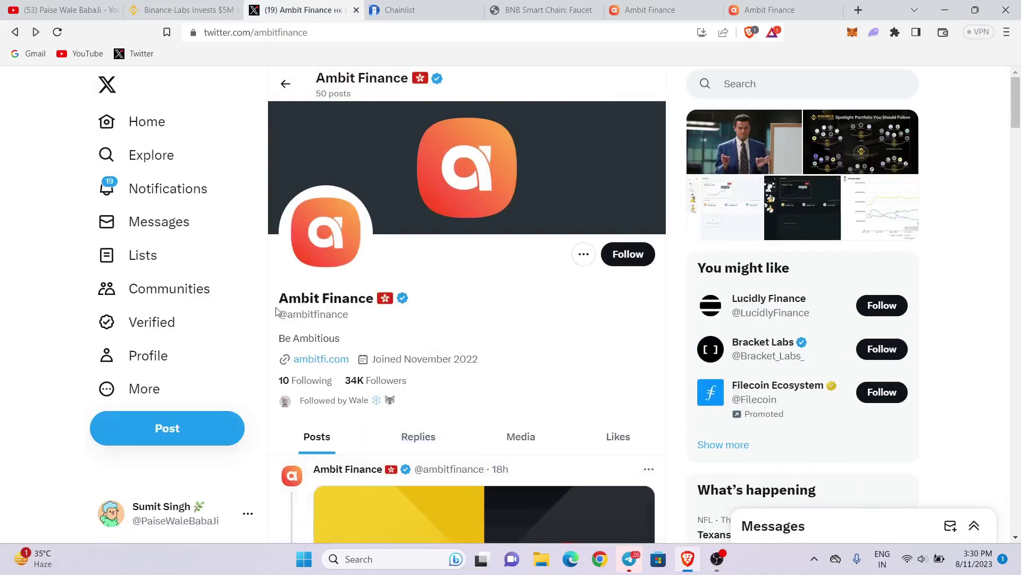
scroll(538, 335, "down", 8)
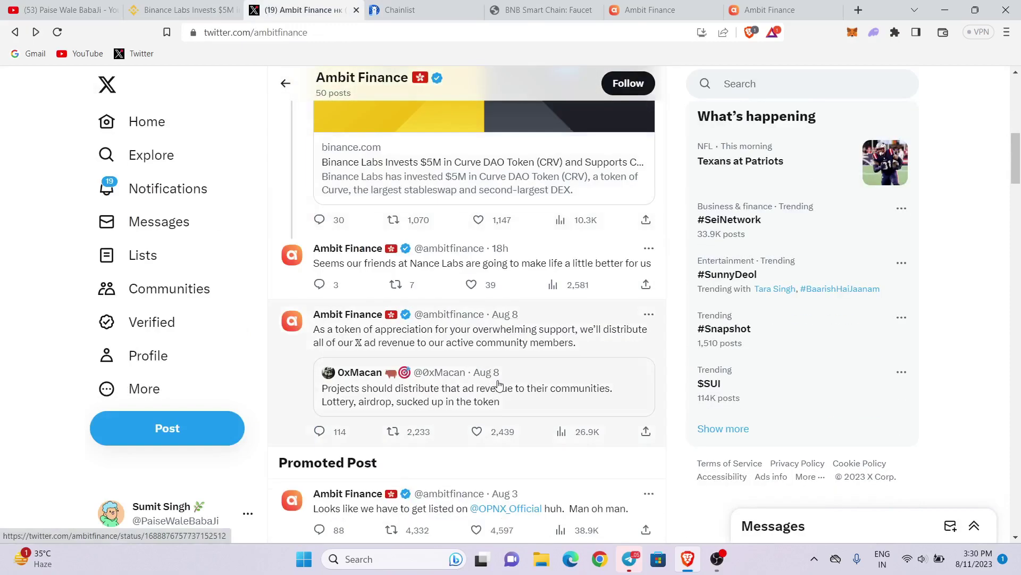
scroll(499, 384, "down", 6)
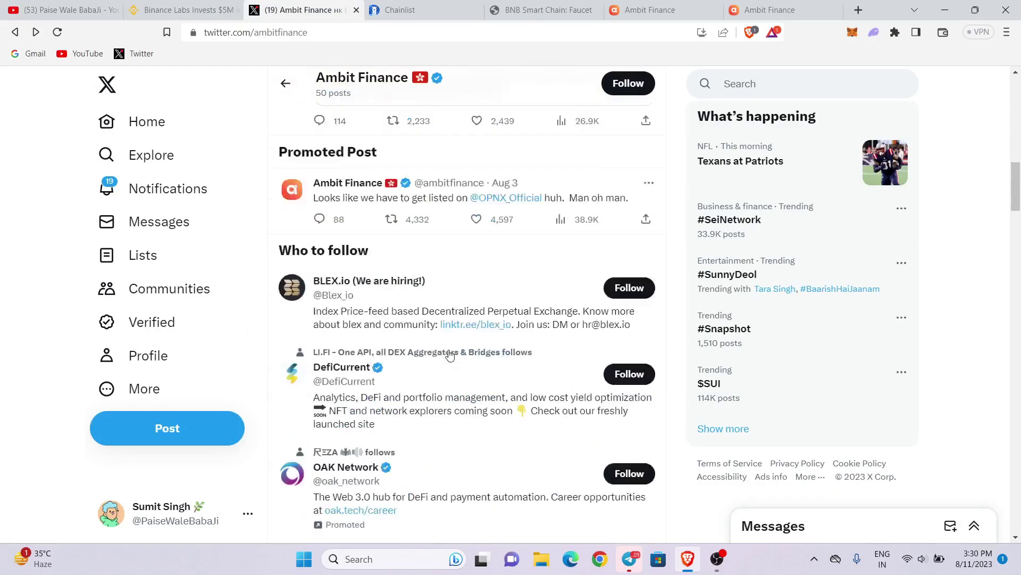
scroll(449, 355, "down", 6)
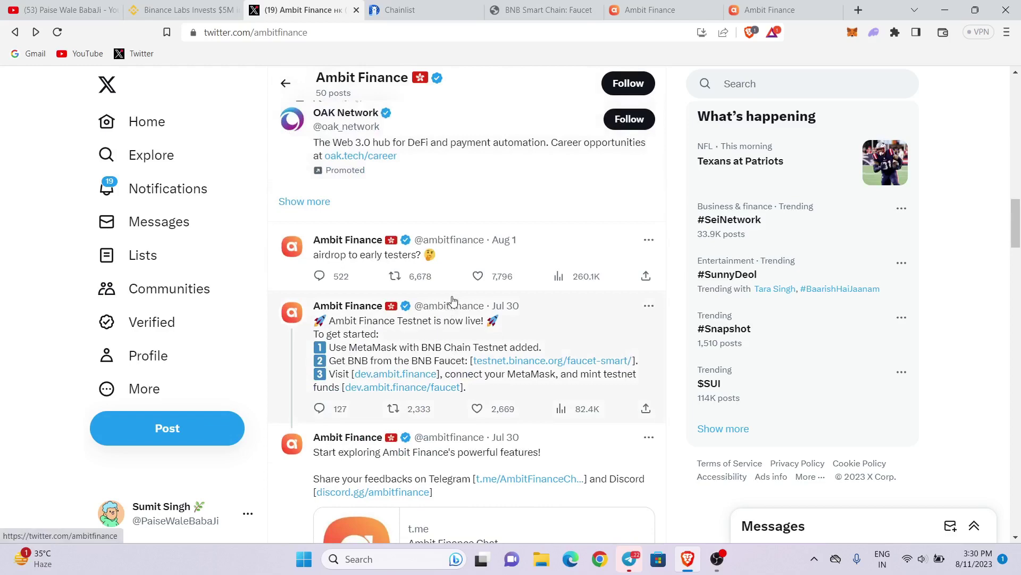
Open Ambit Finance's "airdrop to early testers?" post, cancel blocking the account, and look over the post and its replies.
left_click(464, 273)
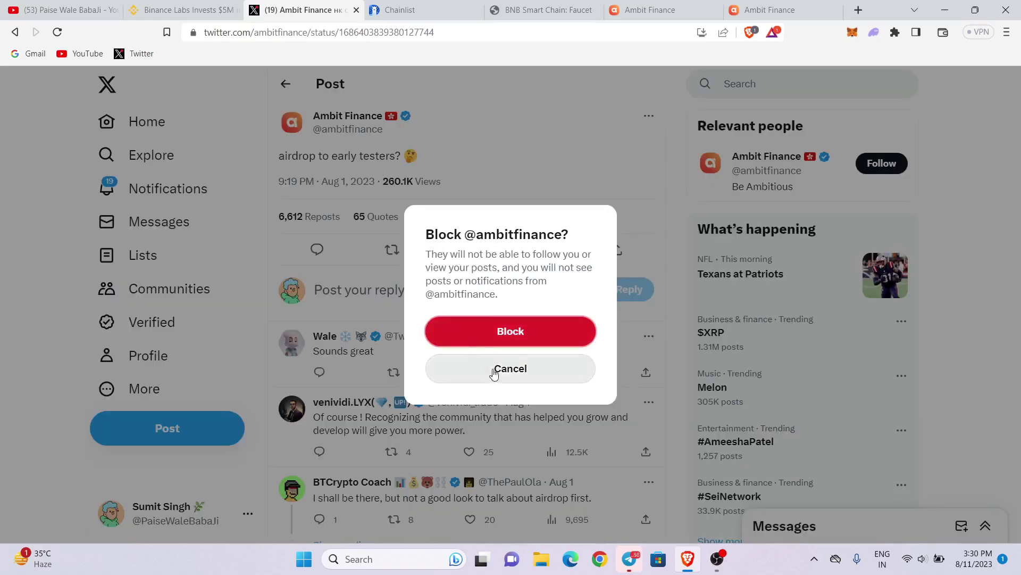
left_click(508, 368)
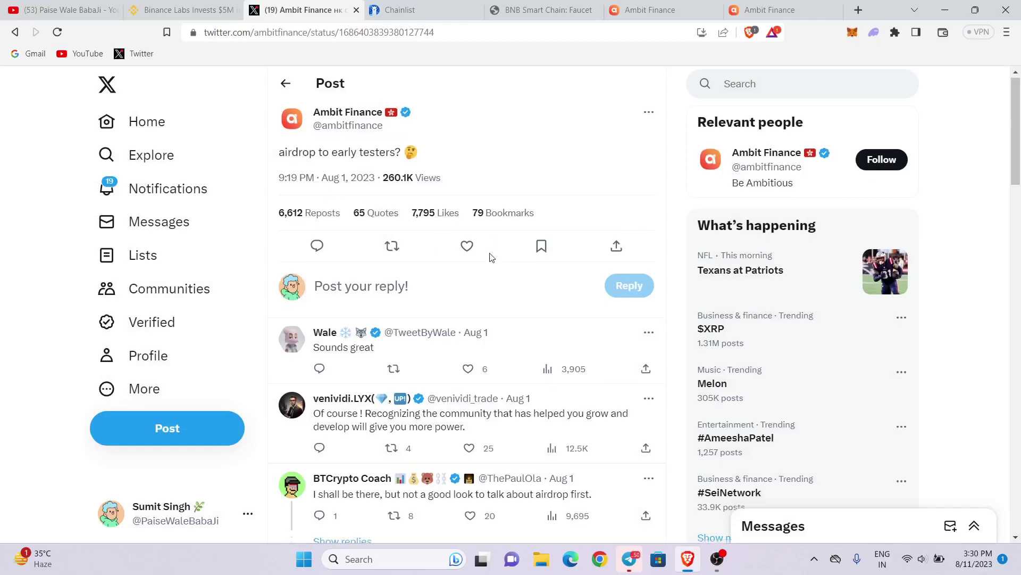
scroll(485, 258, "down", 4)
scroll(405, 290, "up", 4)
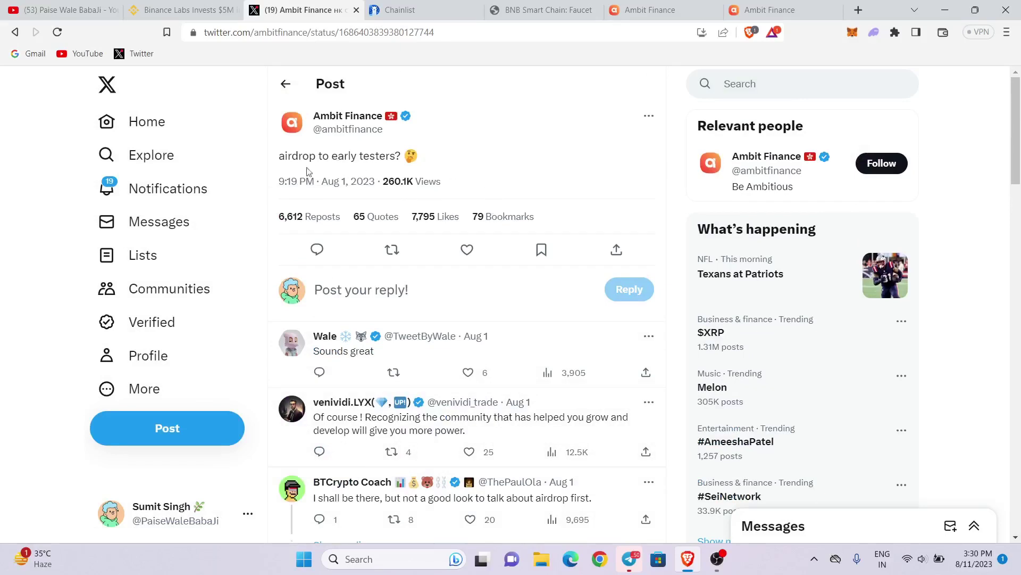
left_click(392, 250)
Compare the Binance Labs investment article with Ambit Finance's early-tester airdrop post.
left_click(184, 10)
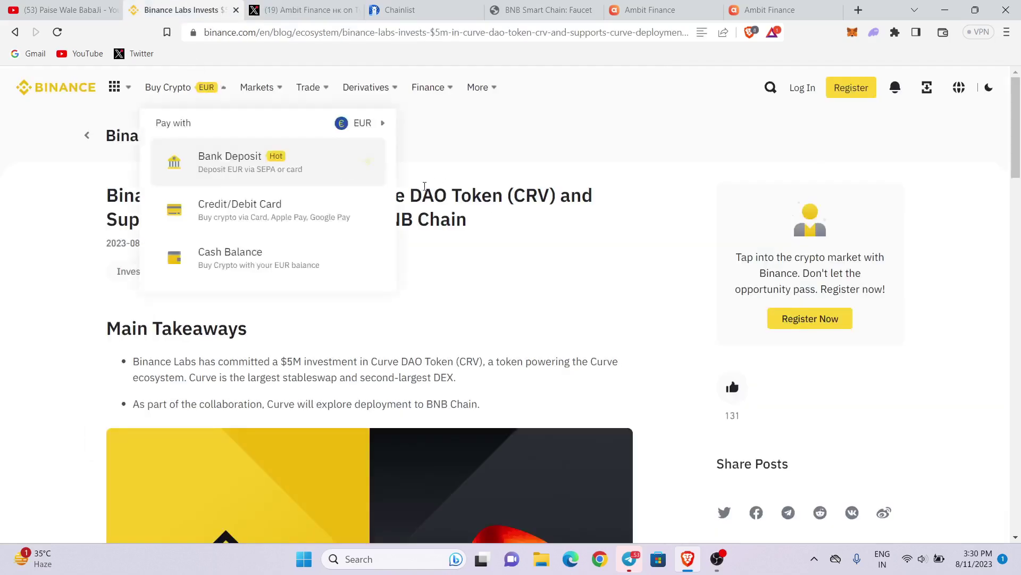
left_click(288, 8)
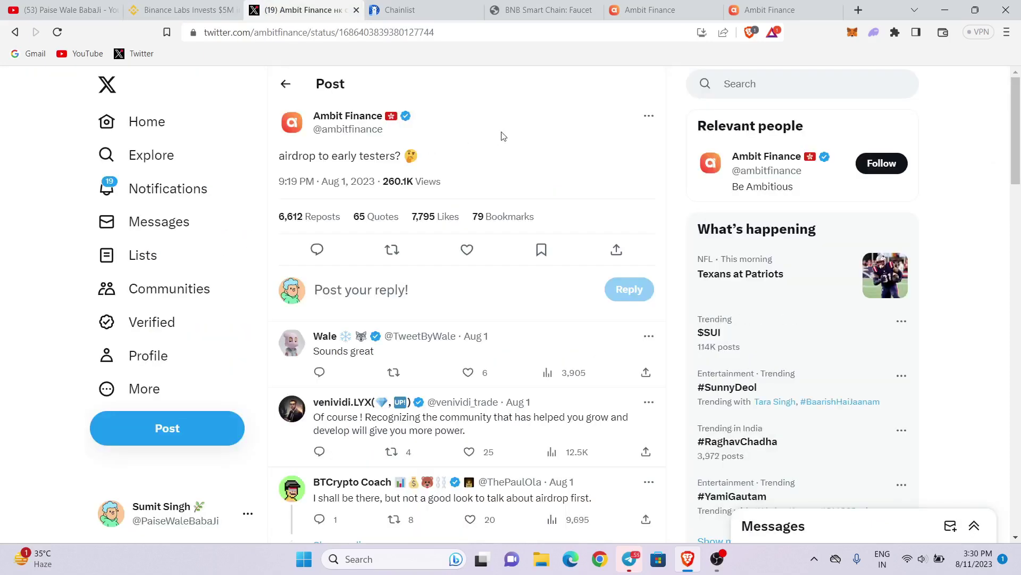
left_click(181, 9)
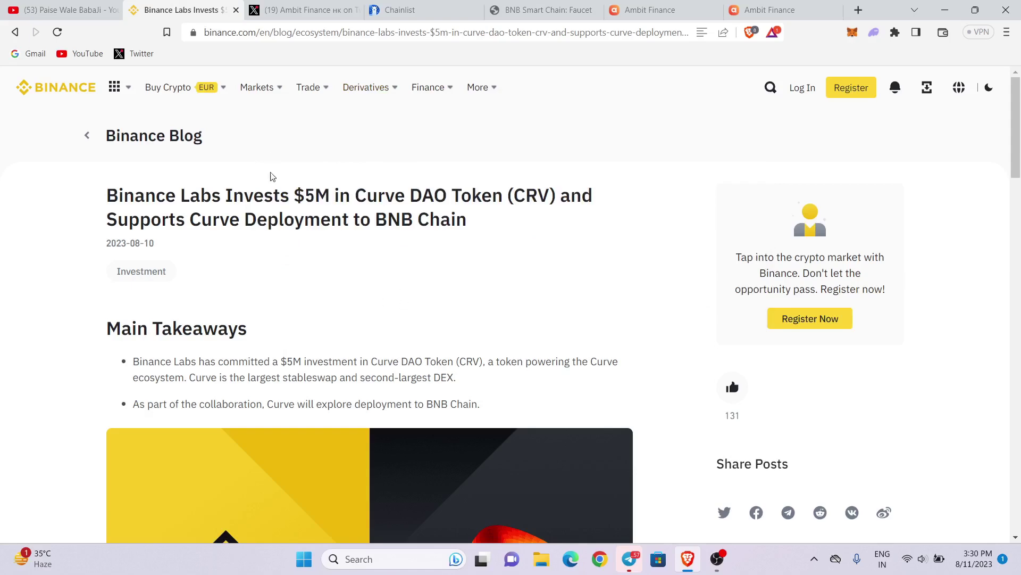
key("ctrl+Tab")
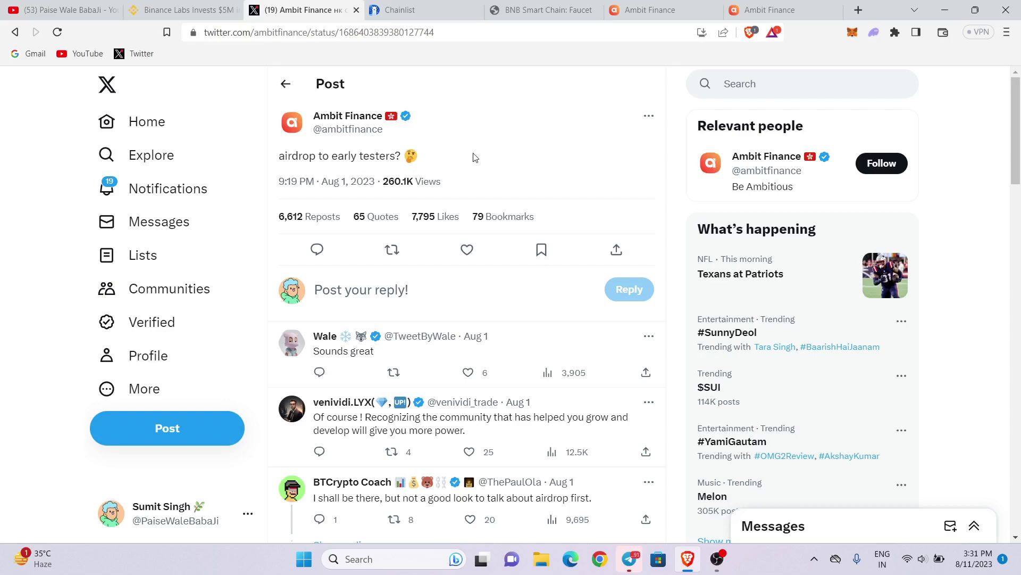
Look through recent airdrop posts in the PaiseWaleBabaJi (Official) channel in Telegram, return to the latest one, and close Telegram.
key("ctrl+1")
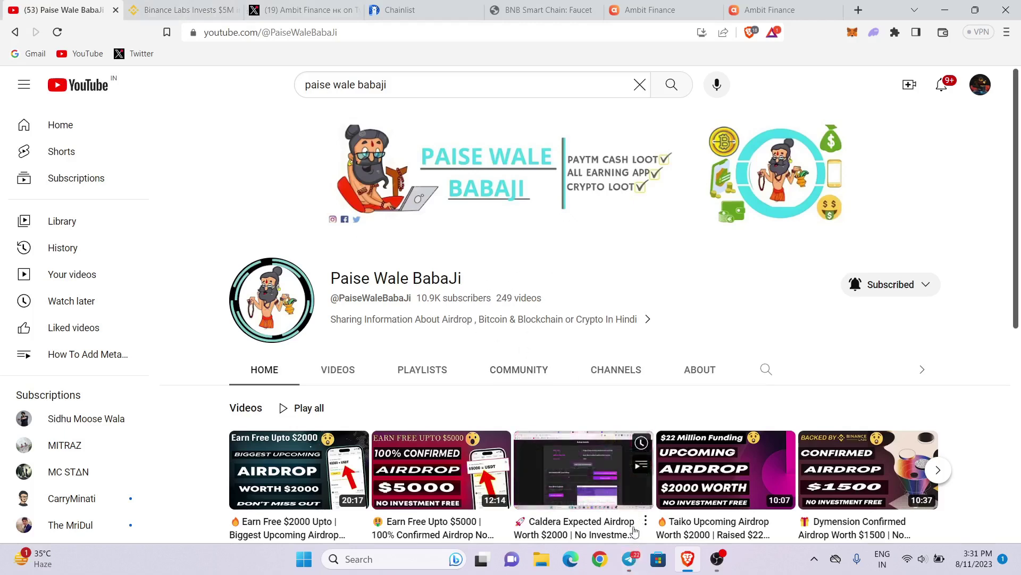
left_click(637, 557)
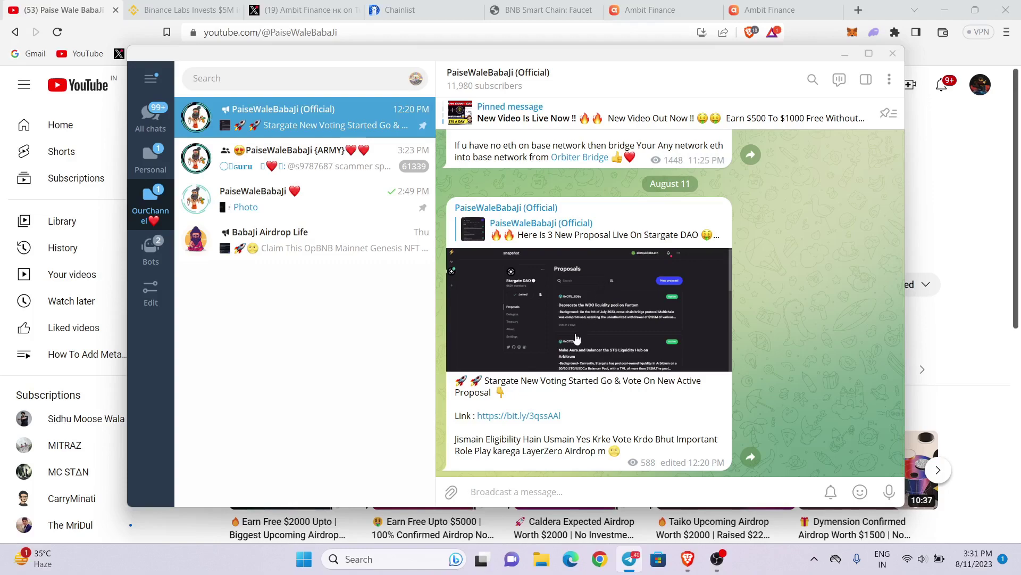
scroll(576, 338, "up", 1)
scroll(576, 338, "up", 12)
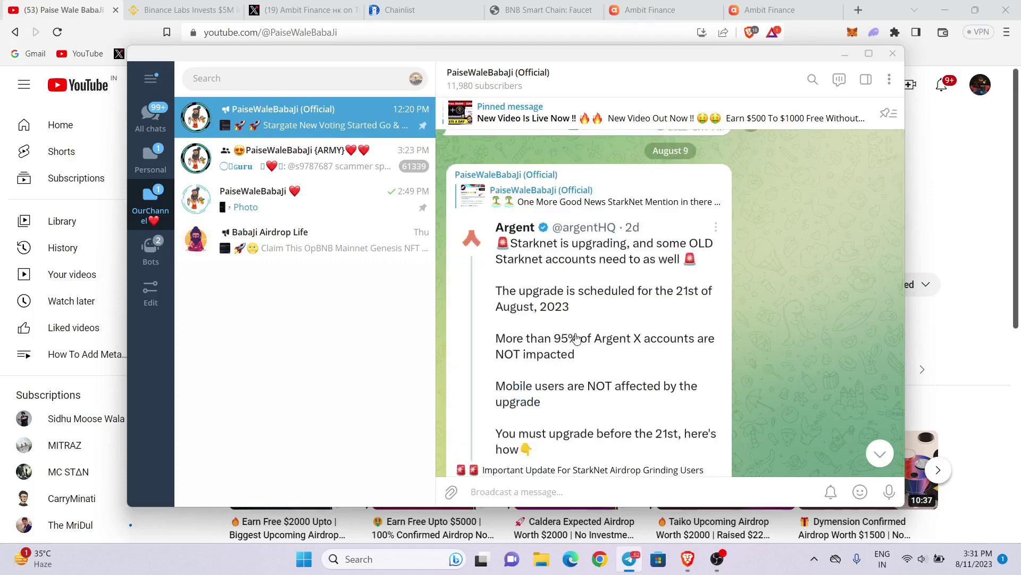
scroll(576, 339, "up", 6)
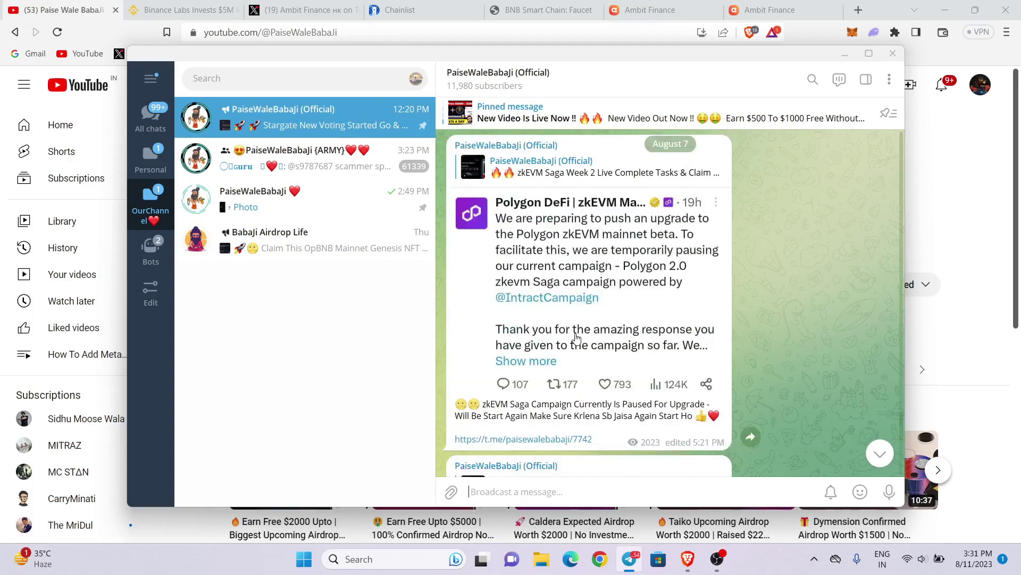
scroll(576, 338, "up", 6)
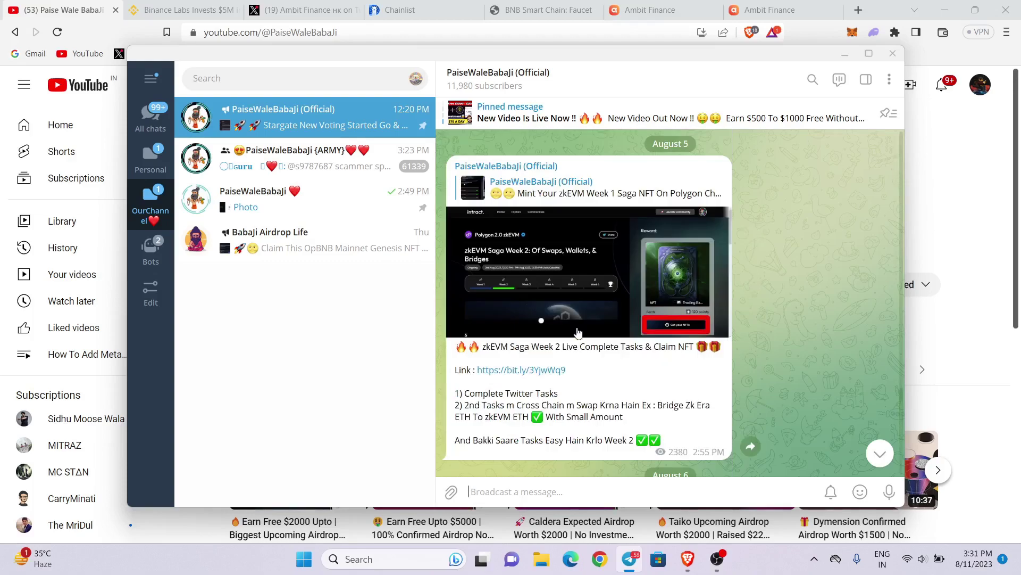
scroll(578, 332, "up", 6)
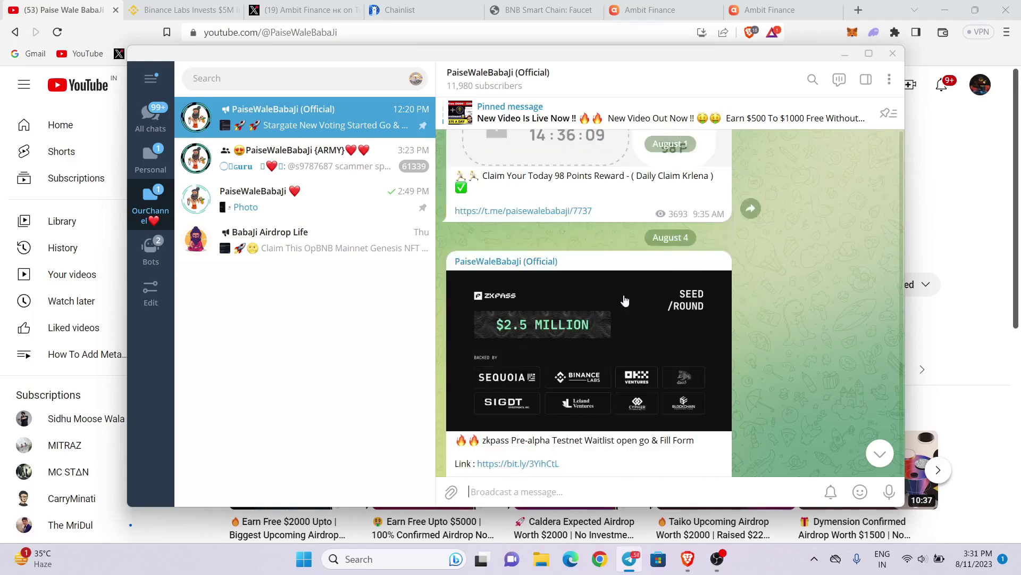
left_click(879, 453)
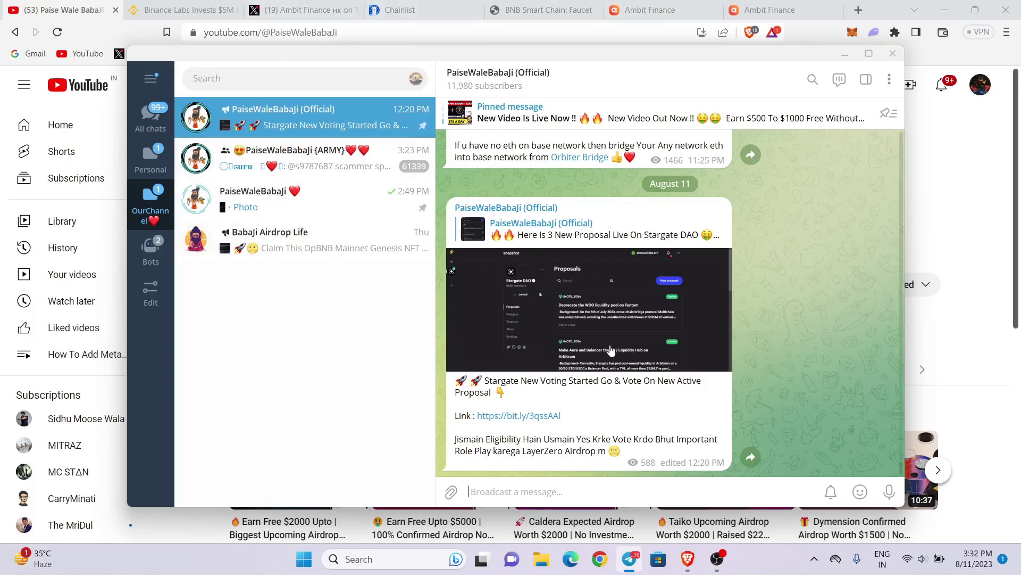
left_click(891, 54)
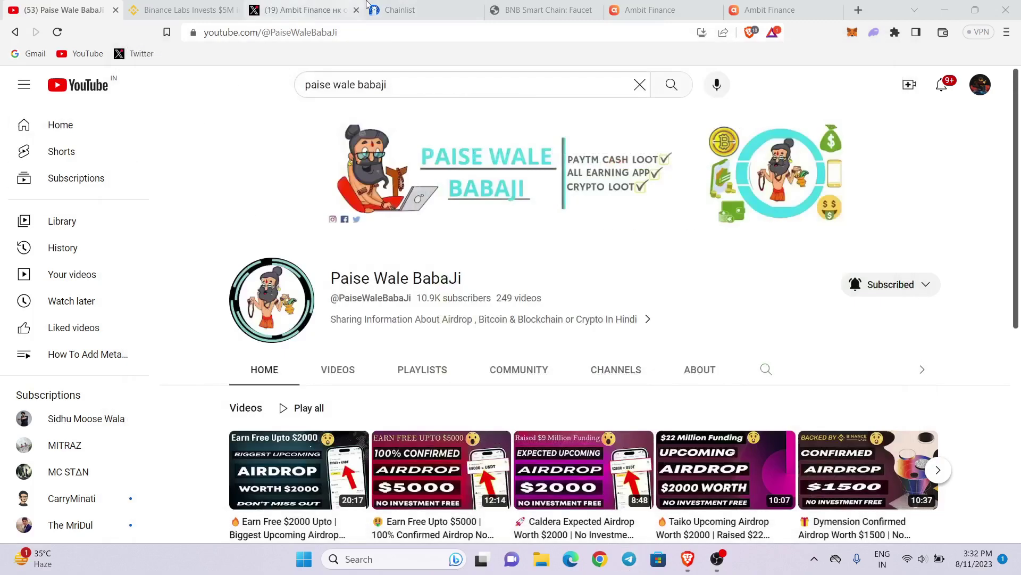
On Chainlist, include testnets and search the networks for "bnb".
left_click(314, 9)
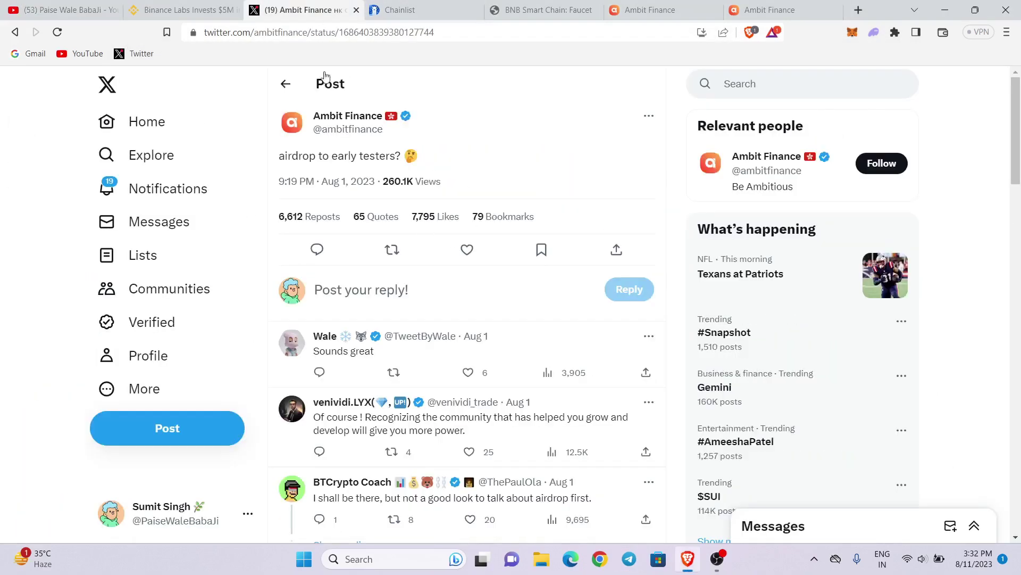
left_click(393, 9)
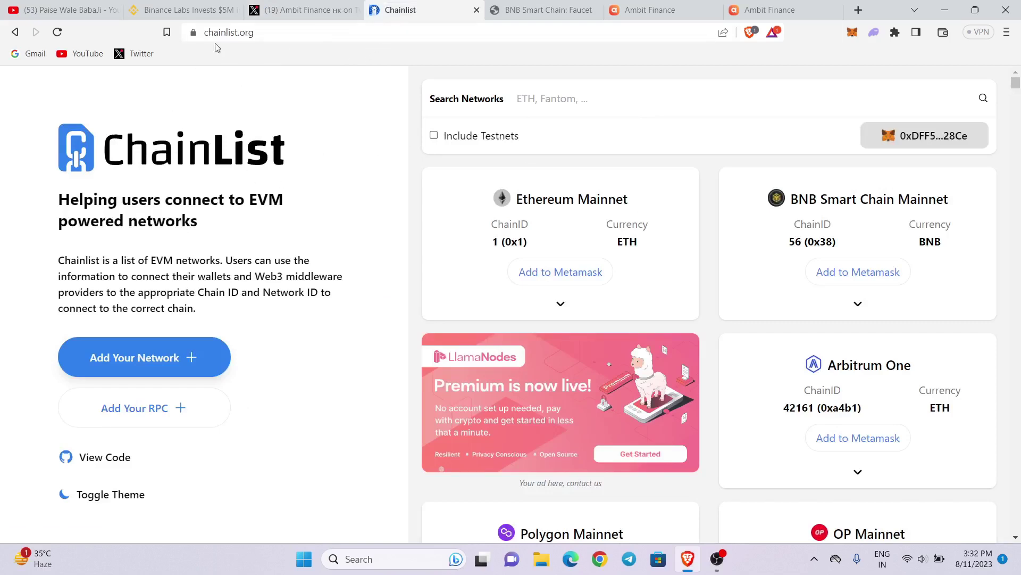
left_click(469, 103)
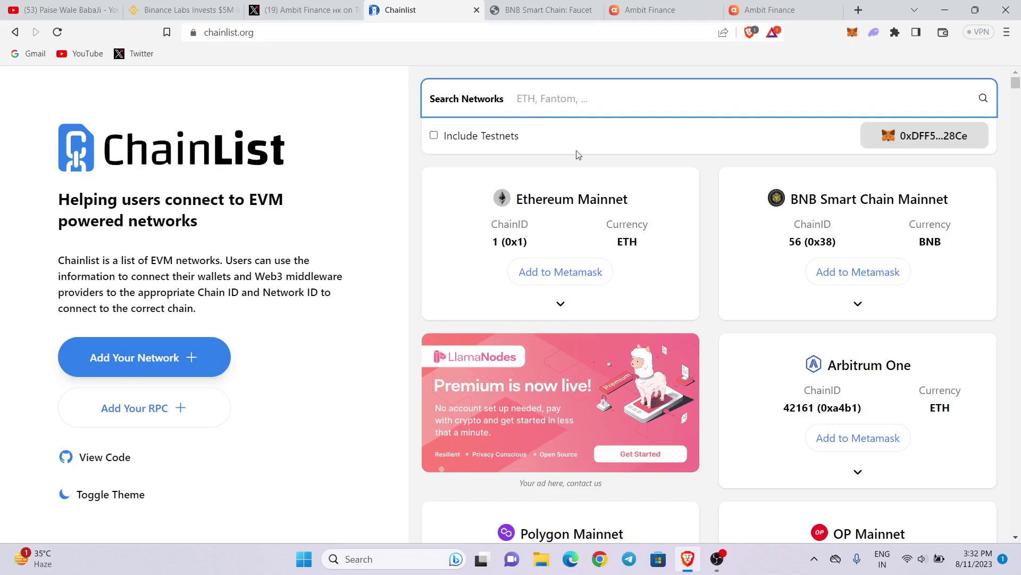
left_click(434, 139)
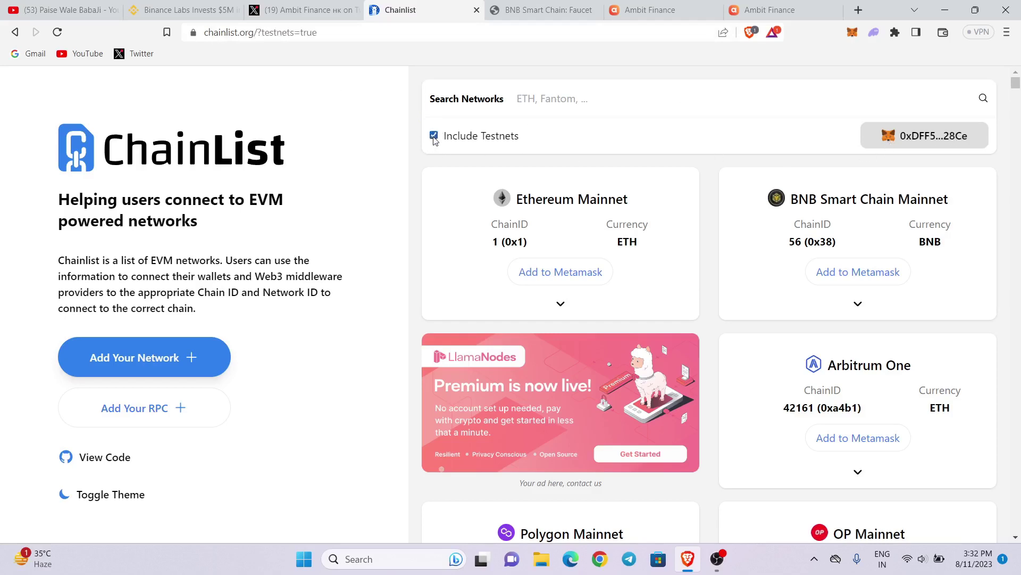
left_click(584, 110)
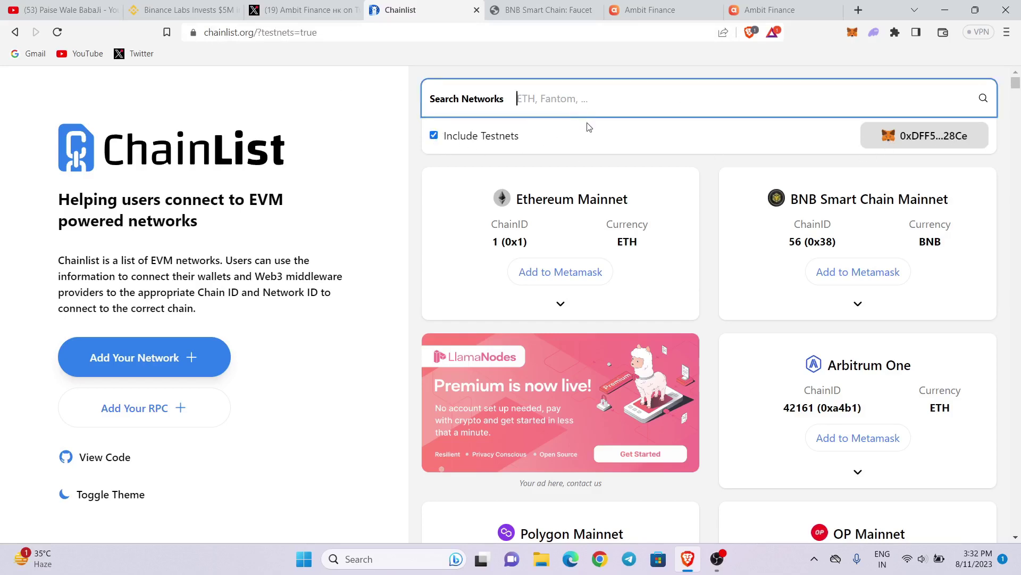
type("bnb")
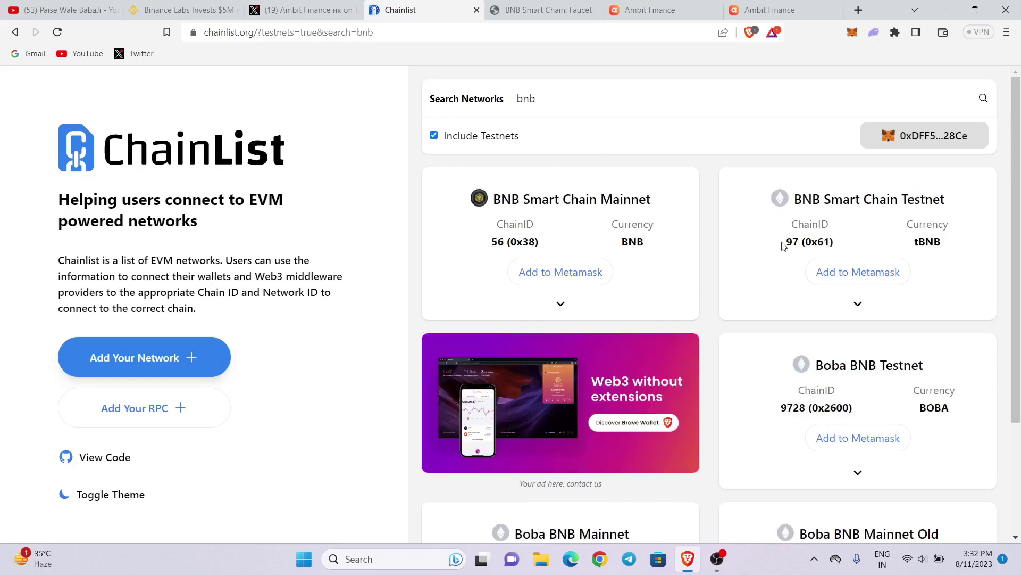
Add BNB Smart Chain Testnet to MetaMask from Chainlist, approve the network, and switch the wallet to it.
left_click(847, 278)
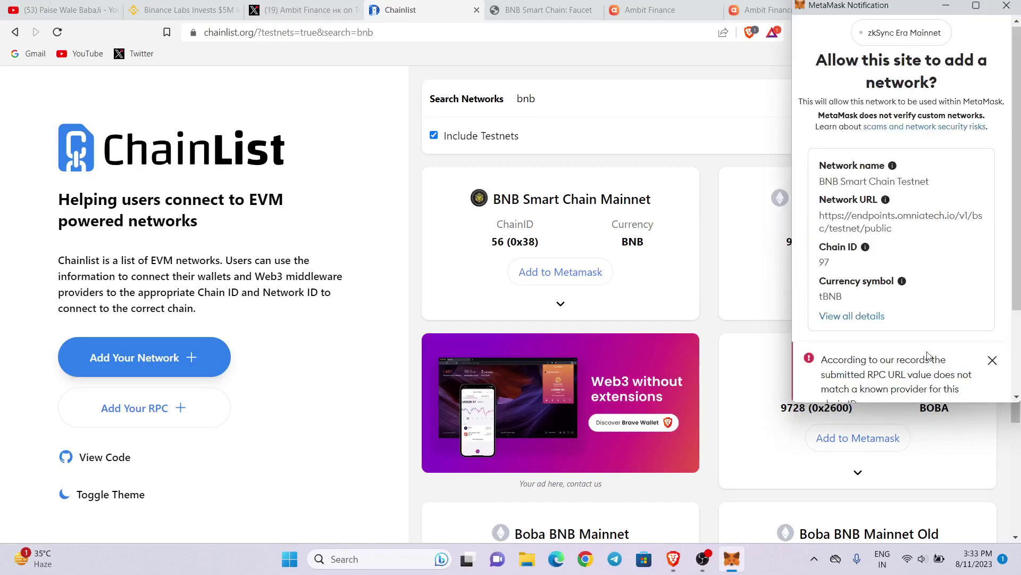
scroll(953, 367, "down", 3)
left_click(946, 380)
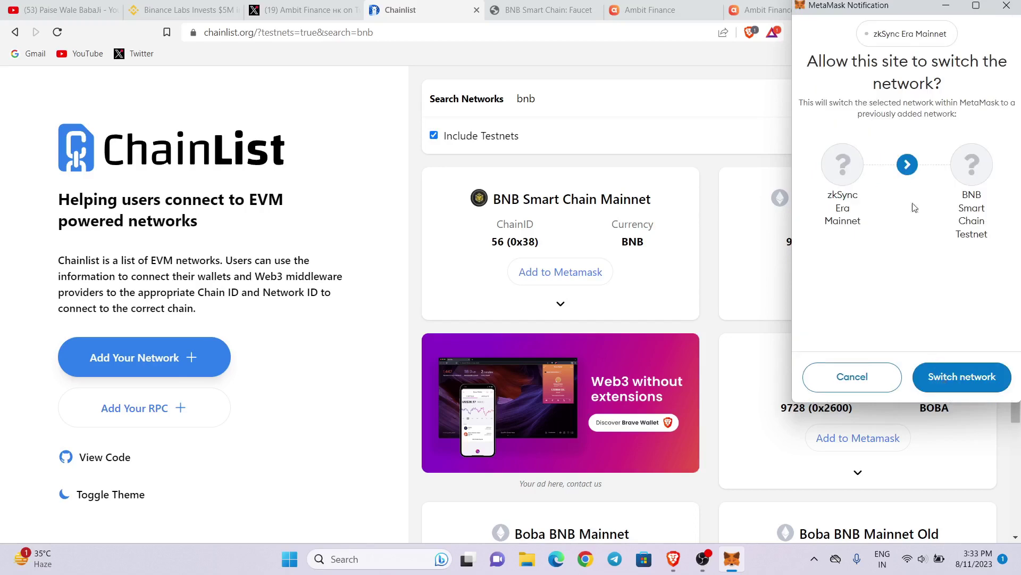
left_click(966, 376)
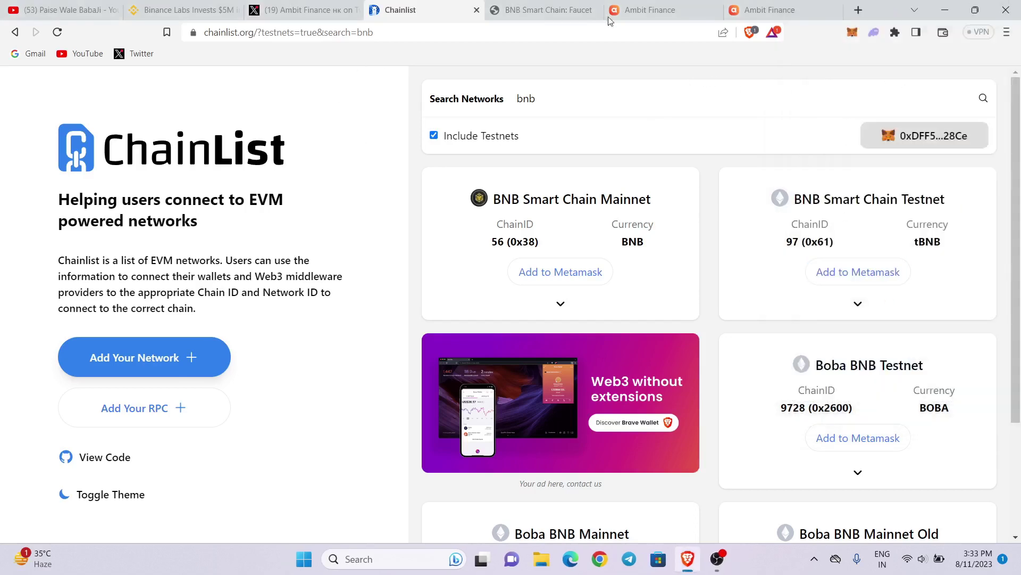
Copy the MetaMask account address and paste it as the receiving address on the BNB Smart Chain Faucet.
left_click(547, 8)
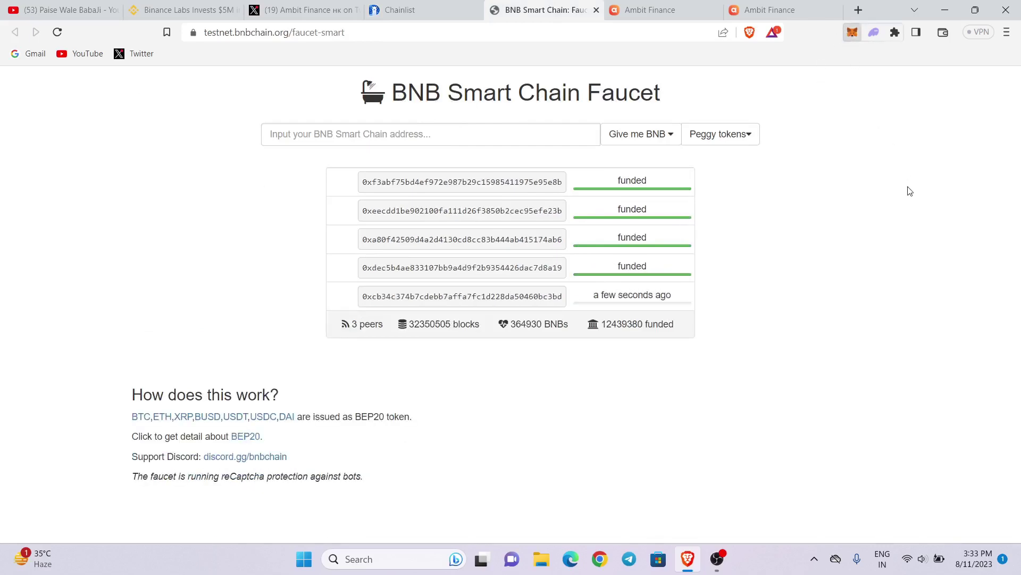
left_click(744, 399)
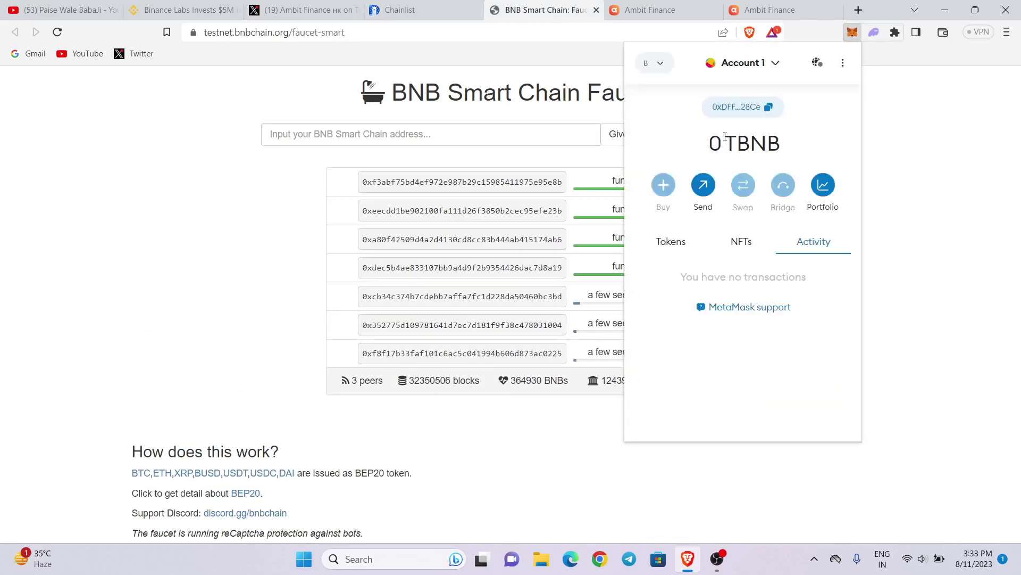
left_click(750, 108)
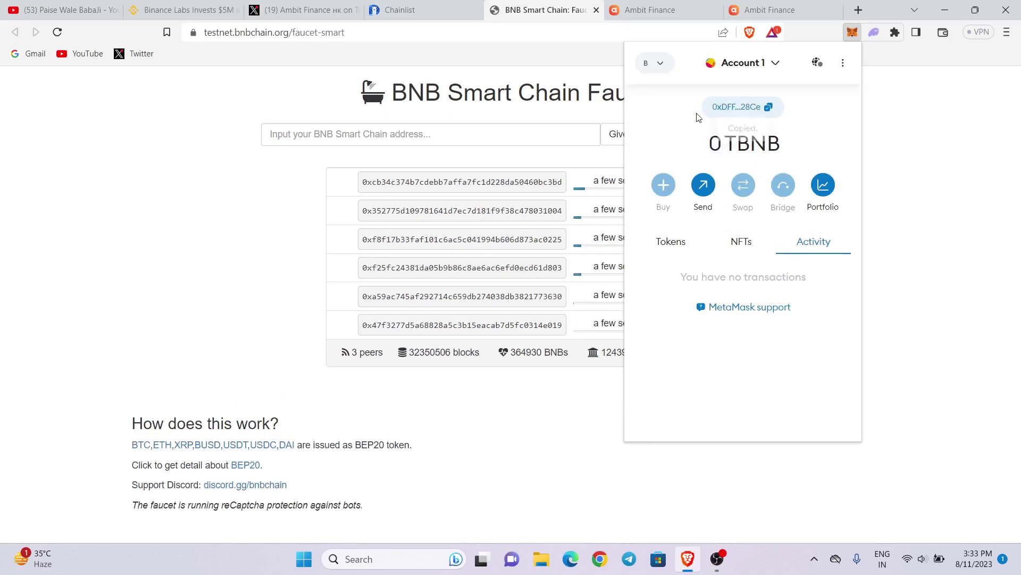
left_click(495, 133)
right_click(493, 133)
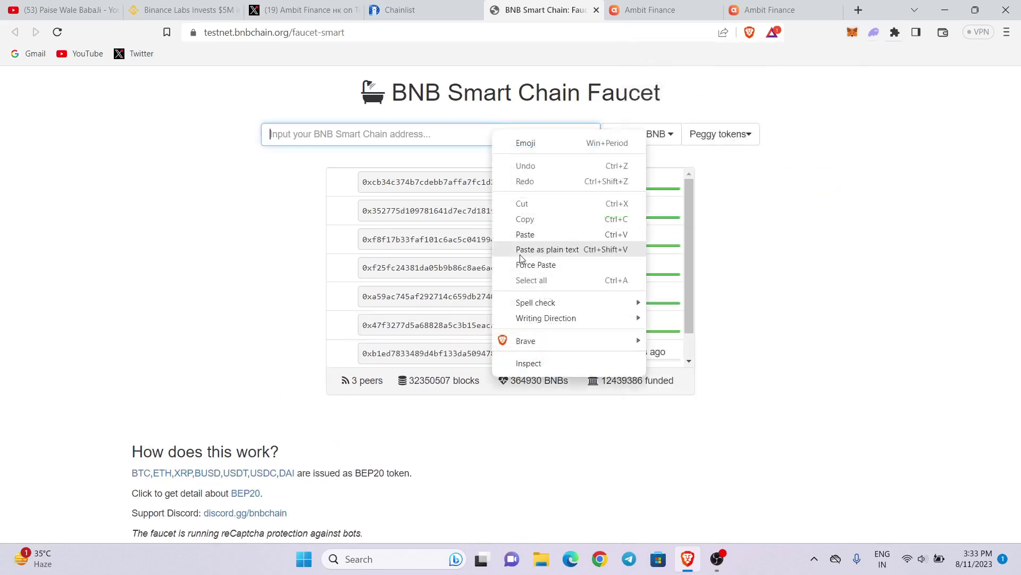
left_click(526, 235)
Try to request 0.1 BNB from the faucet, reload the page, and start the hCaptcha human check.
left_click(618, 136)
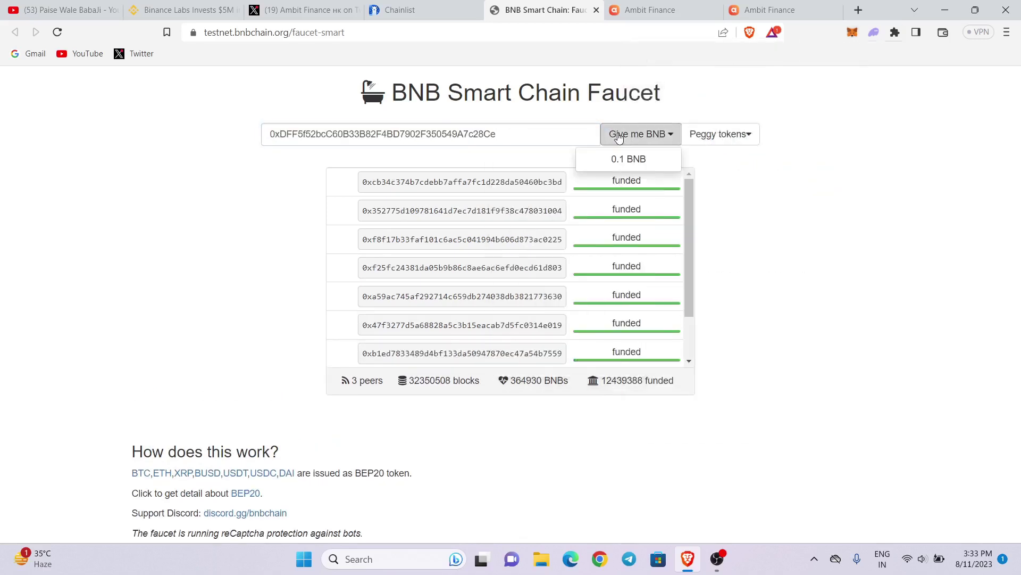
left_click(622, 160)
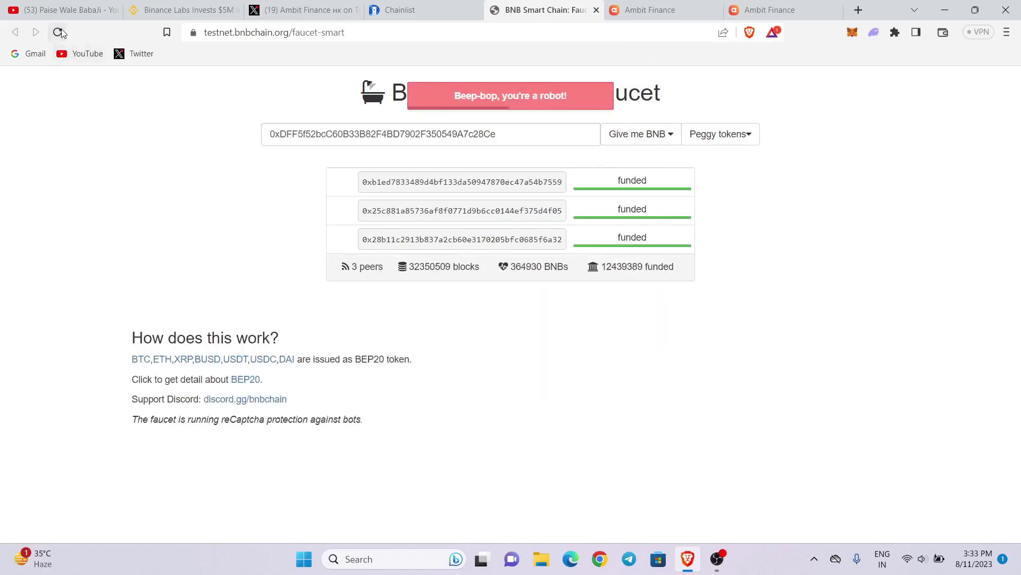
left_click(58, 32)
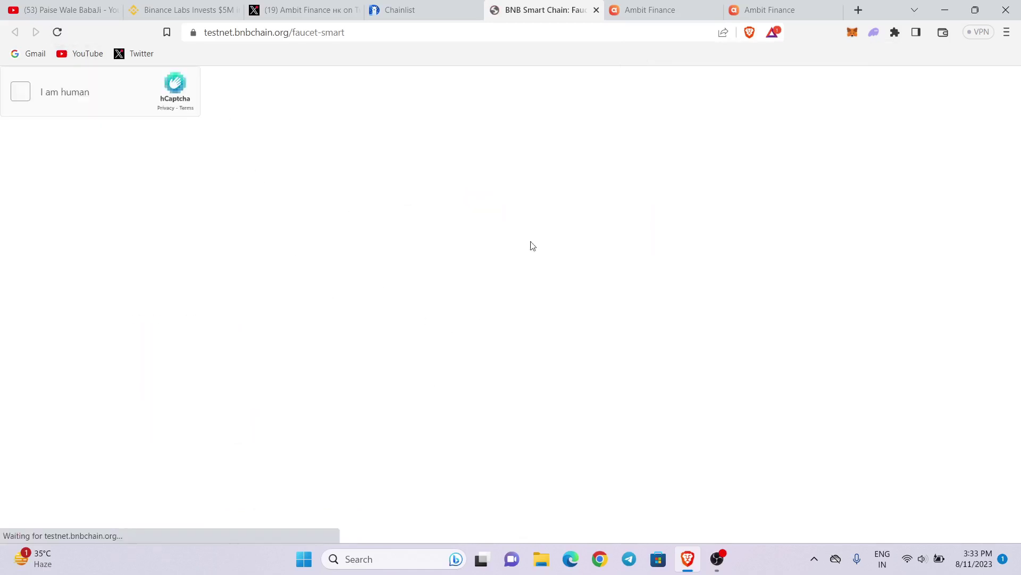
left_click(24, 97)
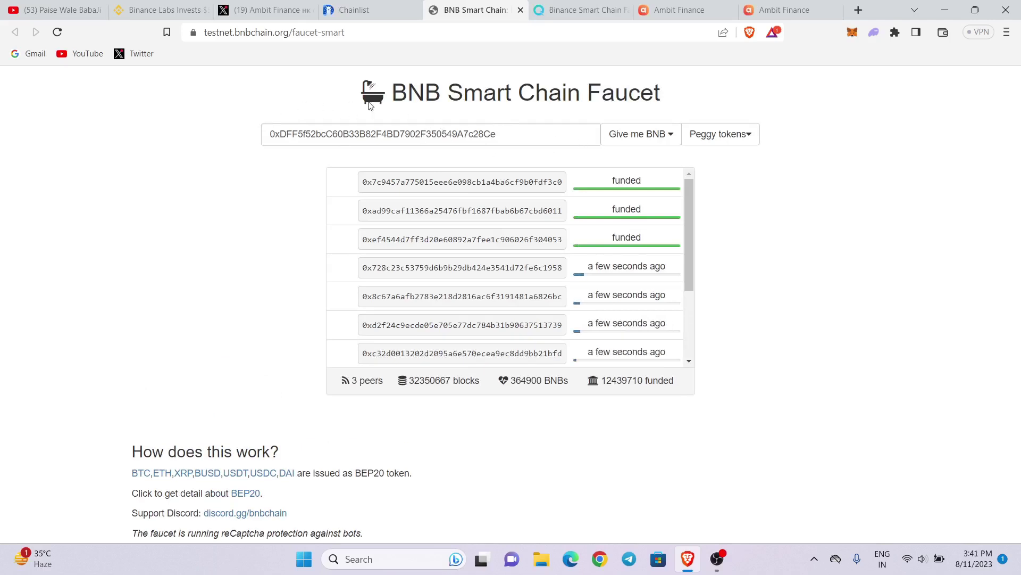
Compare the QuickNode BNB testnet faucet with the BNB Smart Chain Faucet, review QuickNode's transaction, and check the MetaMask balance.
left_click(580, 10)
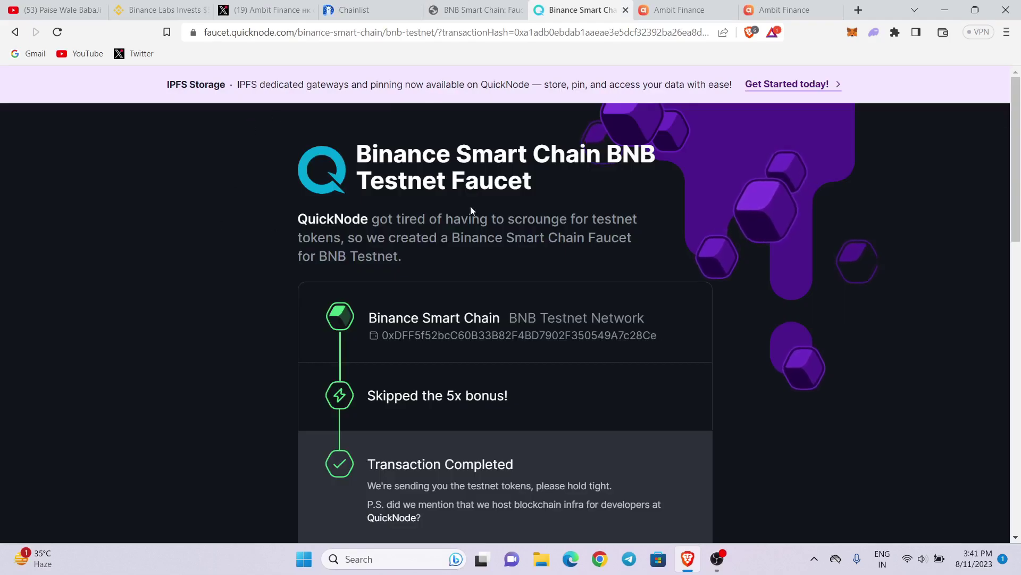
scroll(446, 228, "down", 3)
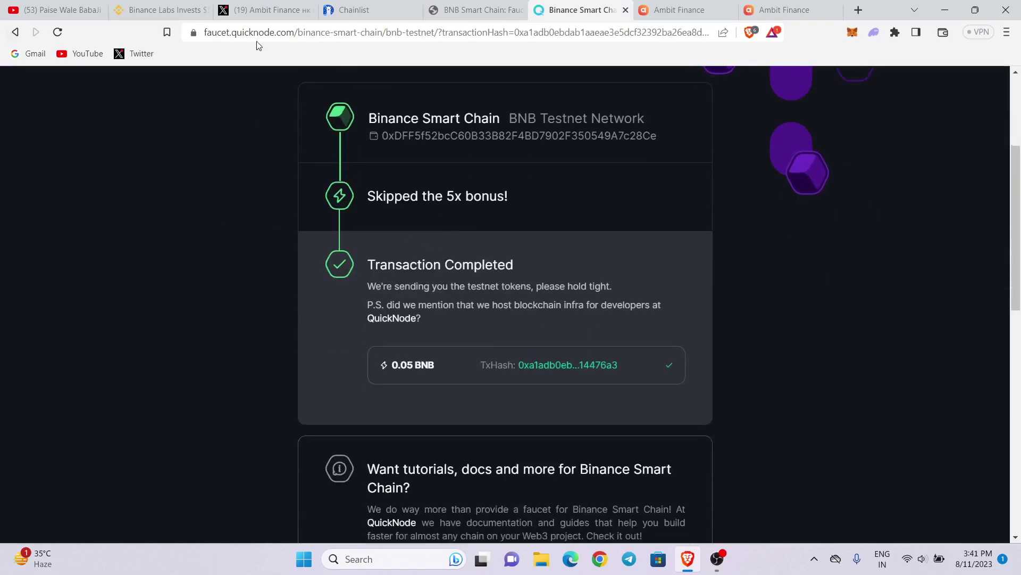
left_click(476, 10)
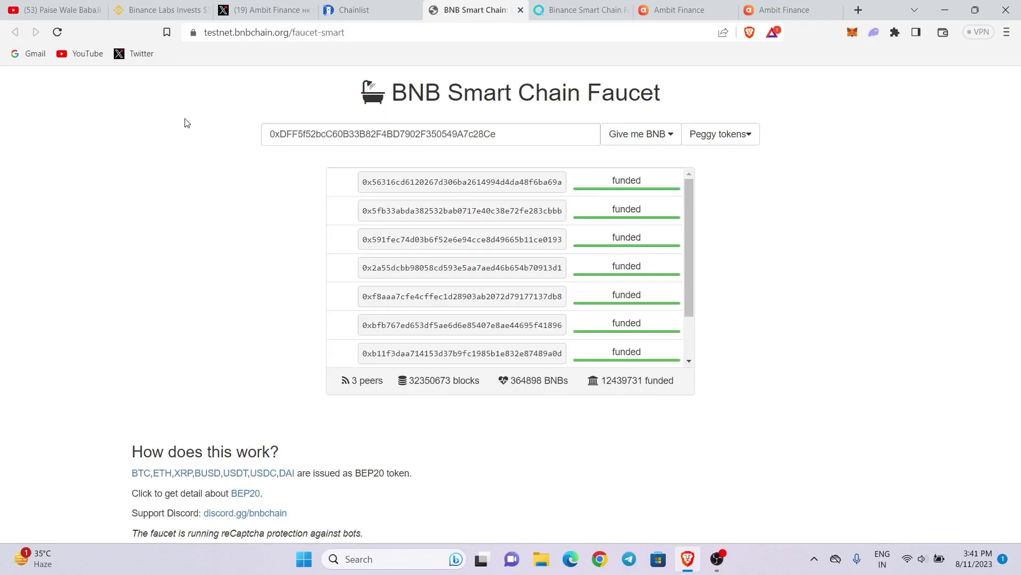
left_click(579, 9)
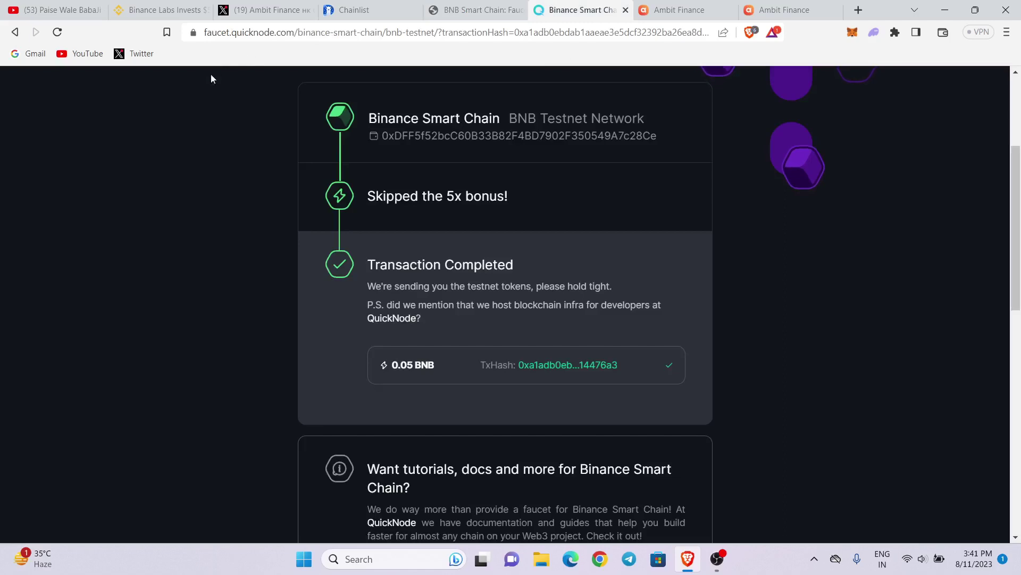
scroll(235, 280, "up", 4)
scroll(240, 282, "down", 4)
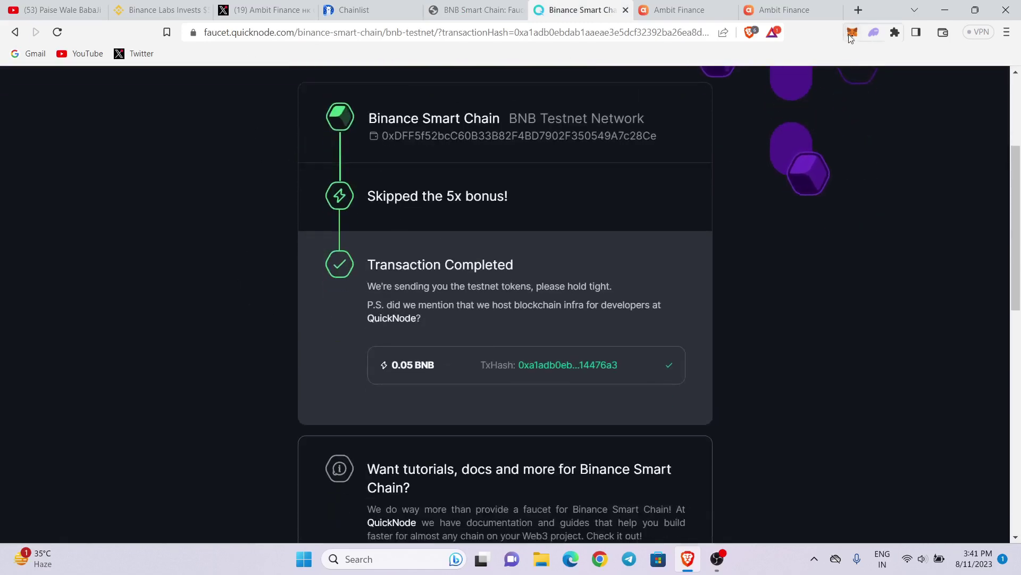
key("alt+shift+m")
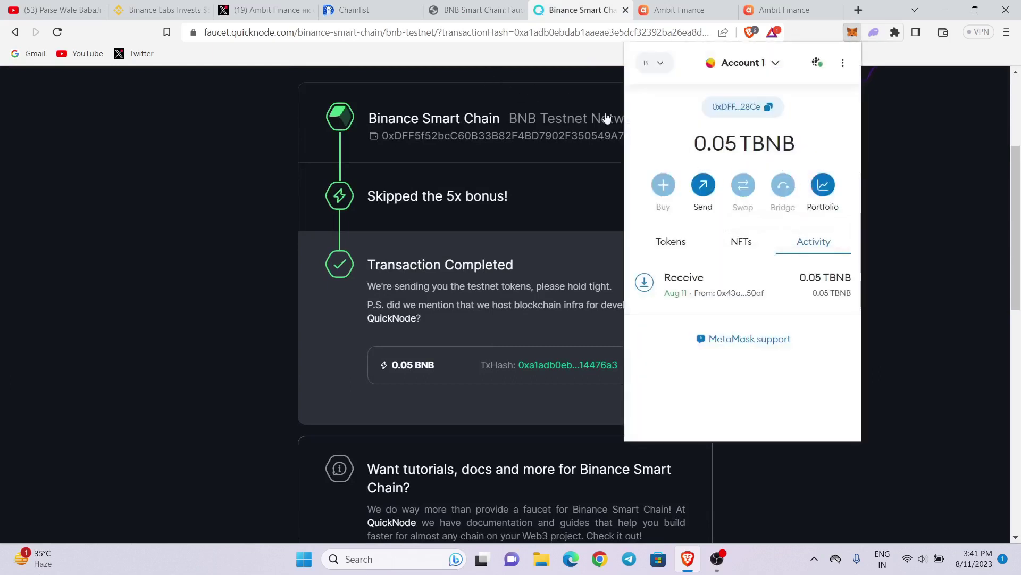
Glance at Ambit Finance's airdrop post, and connect the Ambit Finance faucet to Account 1 using MetaMask instead of Phantom.
left_click(681, 9)
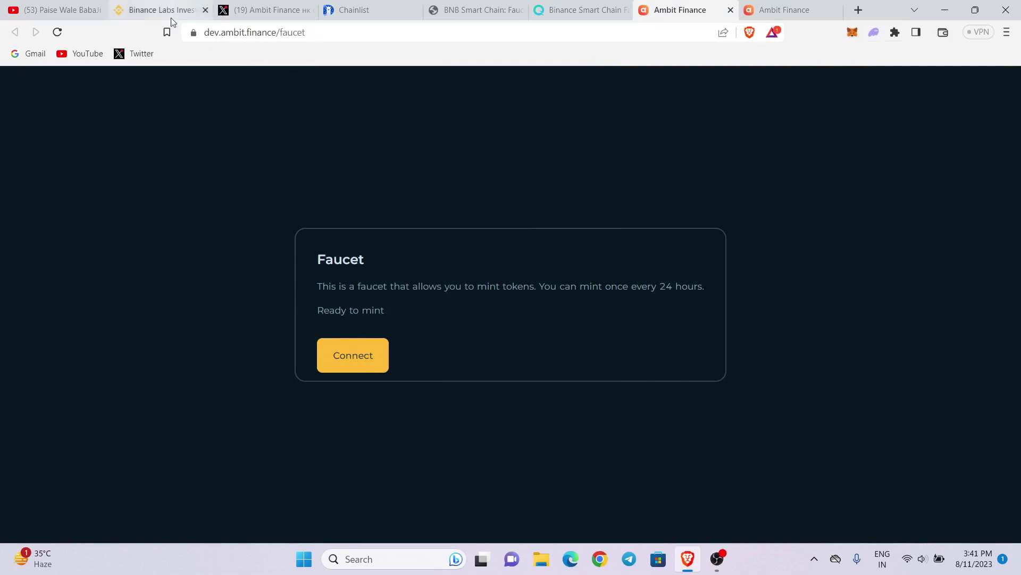
left_click(264, 9)
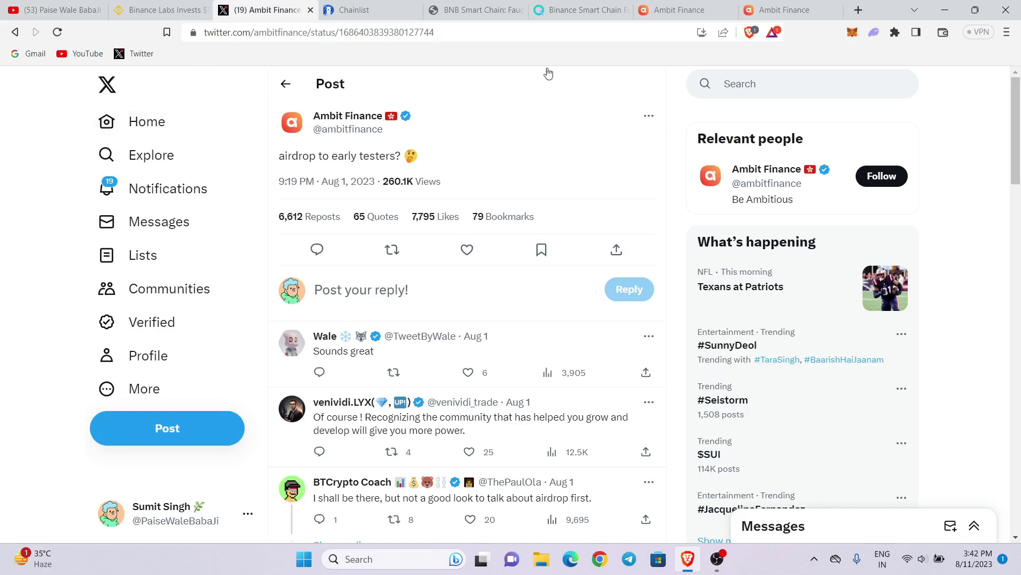
left_click(668, 9)
left_click(347, 357)
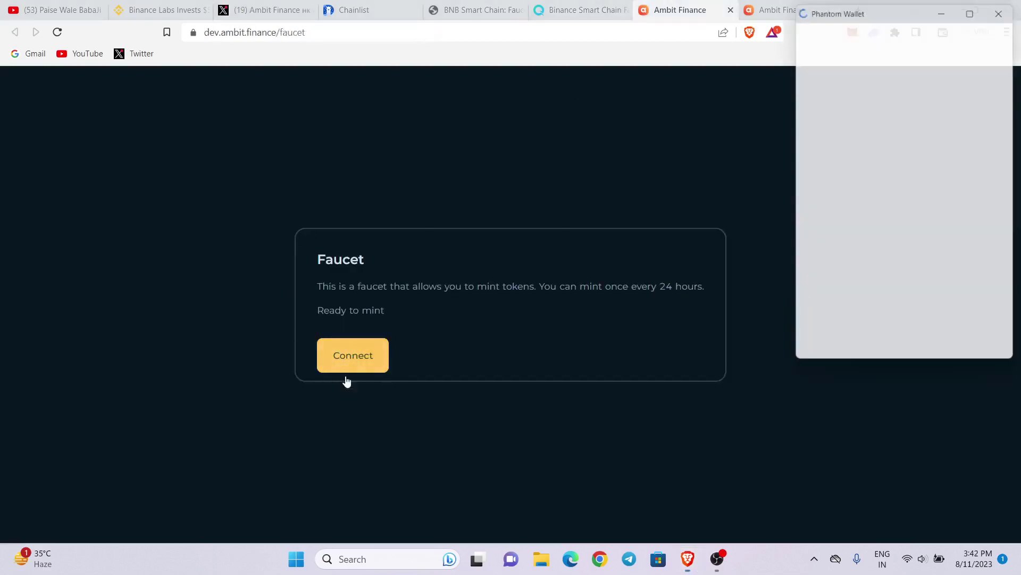
left_click(882, 249)
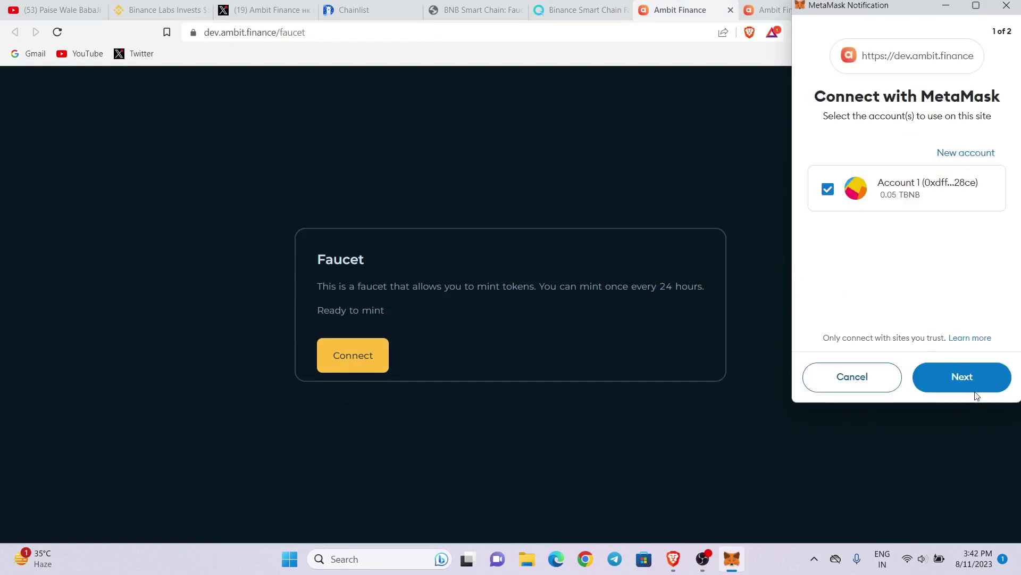
left_click(976, 392)
left_click(973, 376)
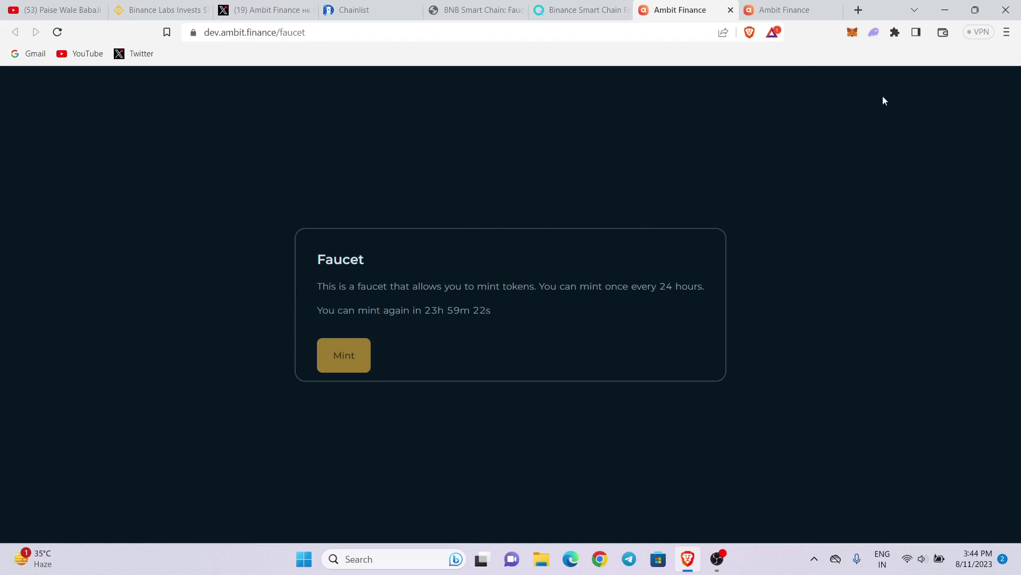
Check the MetaMask balance and mint activity, and compare the Ambit Finance faucet with QuickNode's transaction page.
left_click(852, 33)
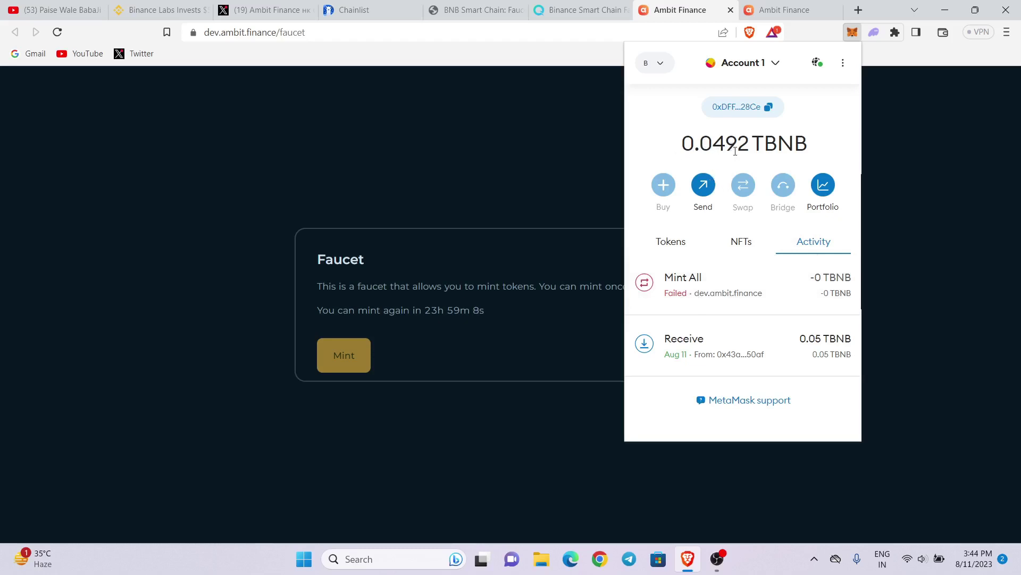
left_click(471, 187)
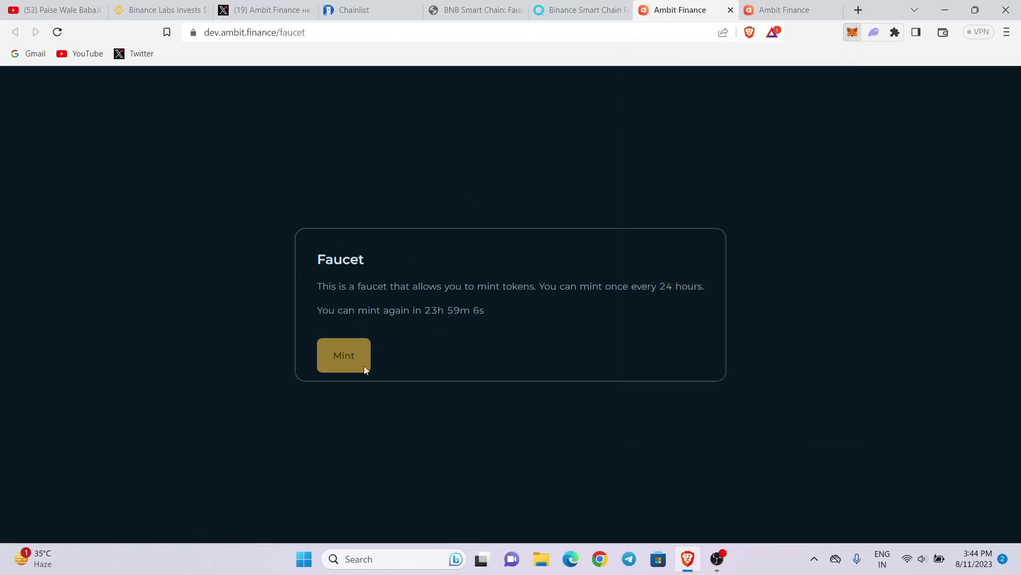
left_click(582, 9)
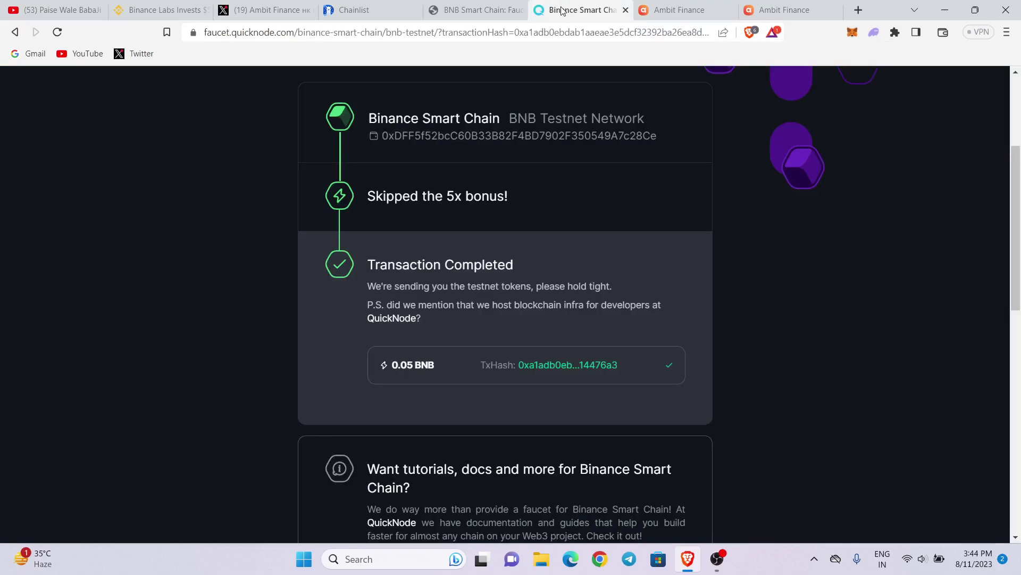
left_click(678, 10)
left_click(583, 9)
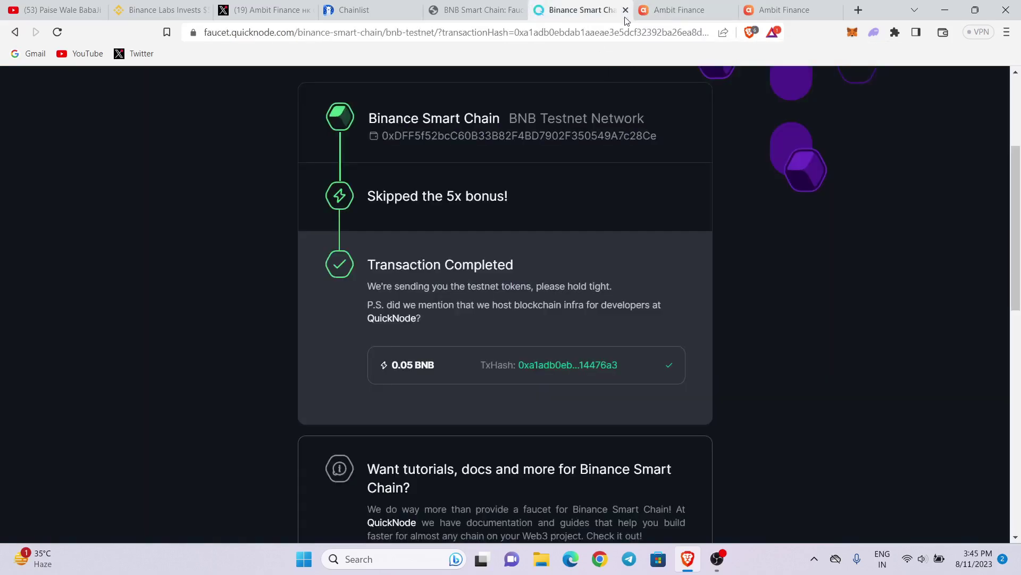
left_click(698, 8)
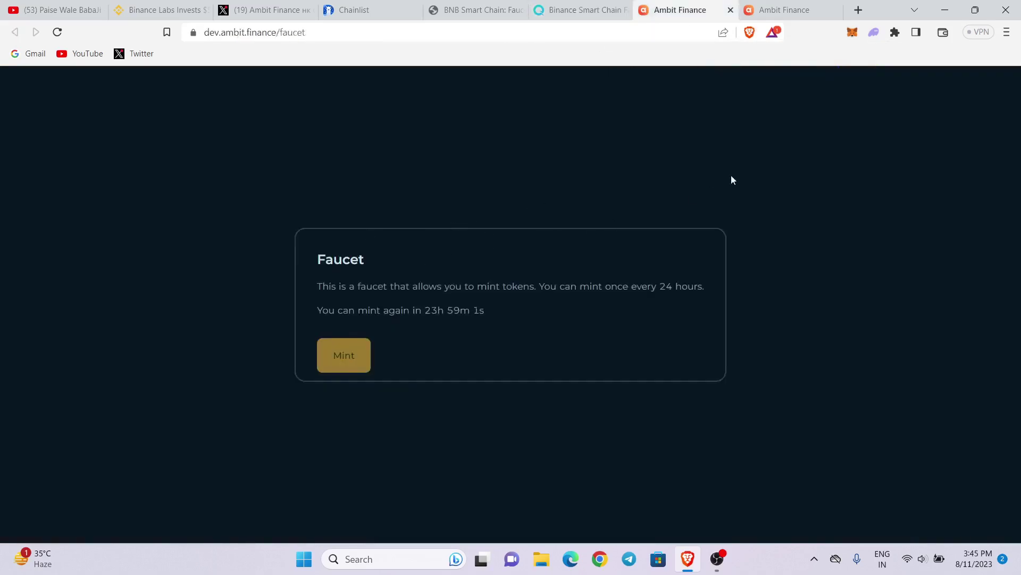
On Ambit Finance's deposits page, switch to BNB Chain - Testnet using MetaMask.
left_click(782, 10)
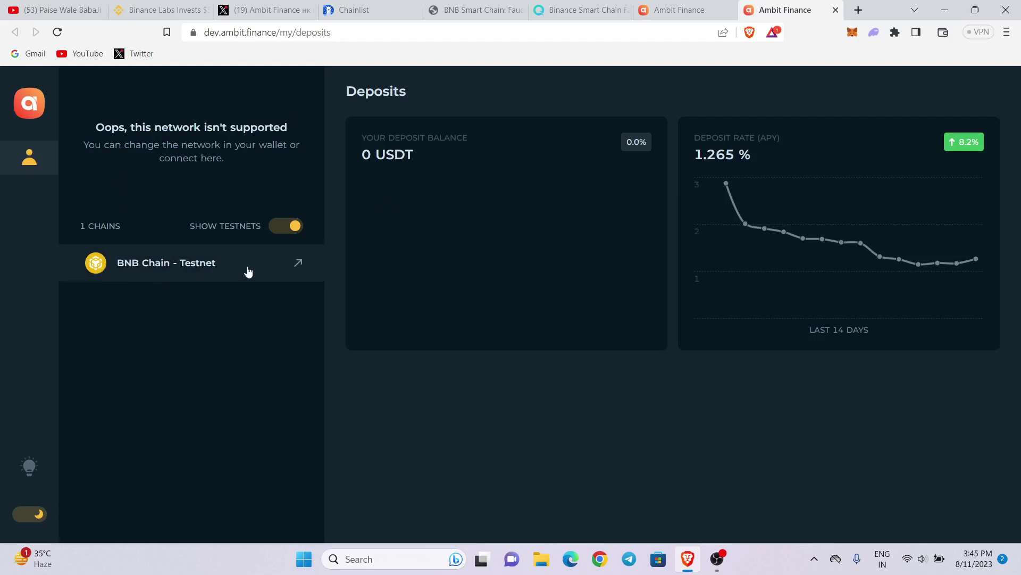
left_click(282, 266)
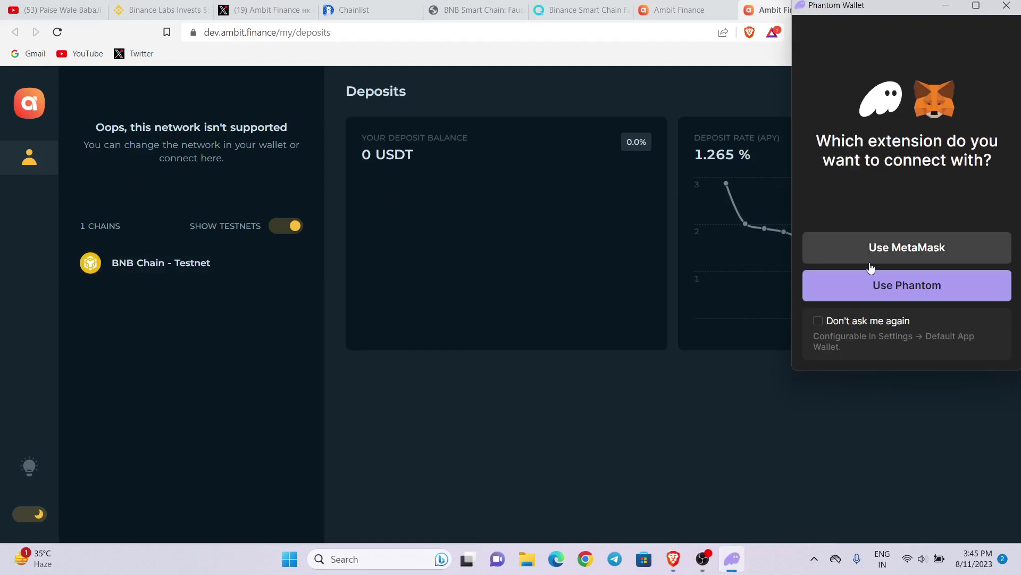
left_click(870, 260)
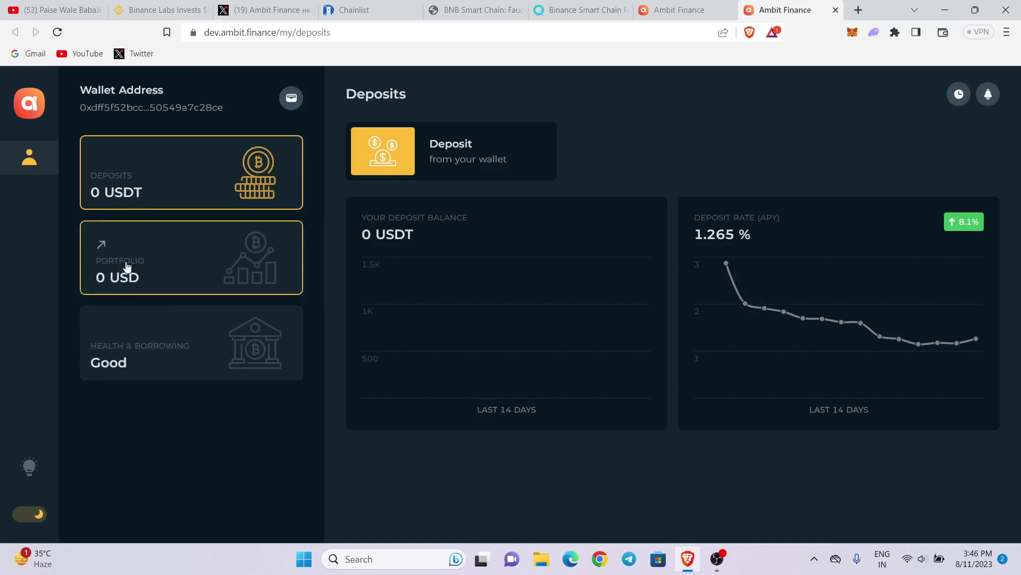
Choose USDT as the asset to add to the portfolio, and skip granting an unlimited allowance.
left_click(151, 265)
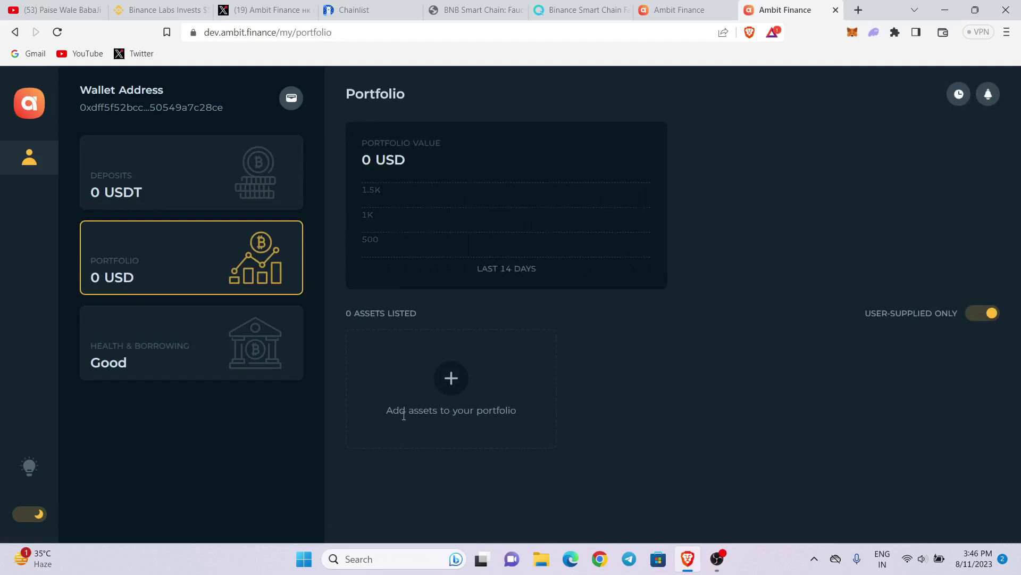
left_click(452, 377)
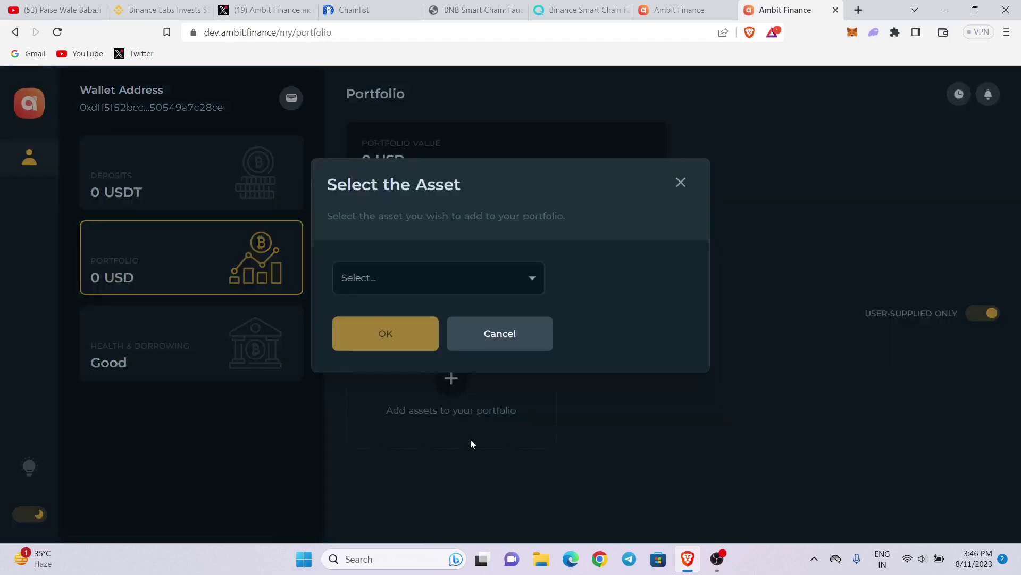
left_click(418, 280)
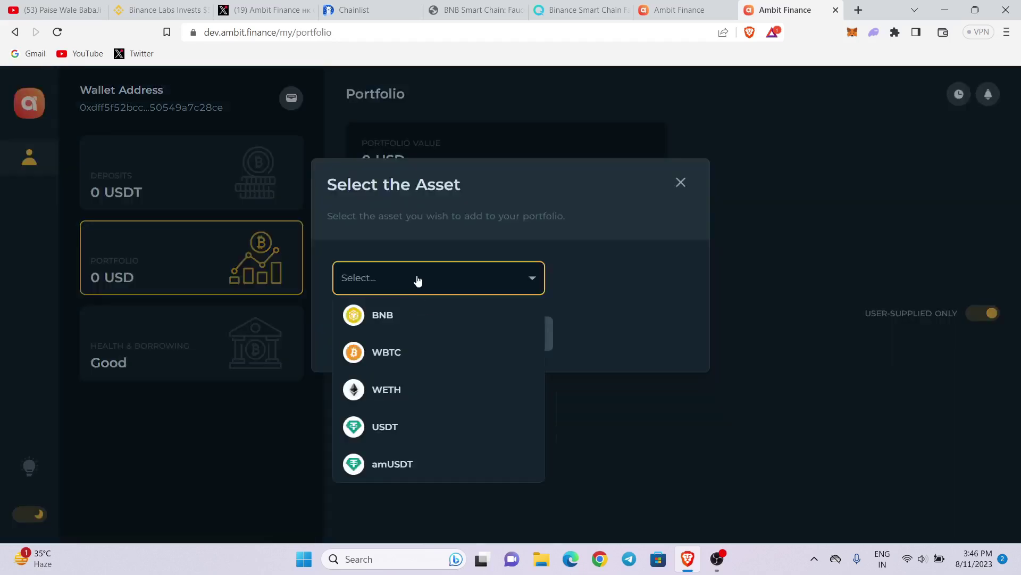
left_click(394, 425)
left_click(400, 334)
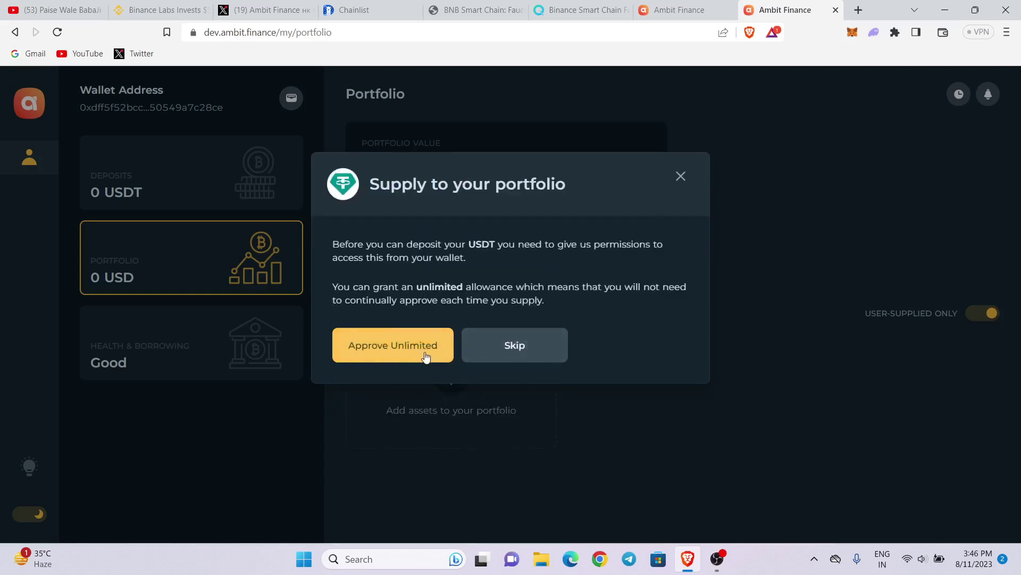
left_click(502, 353)
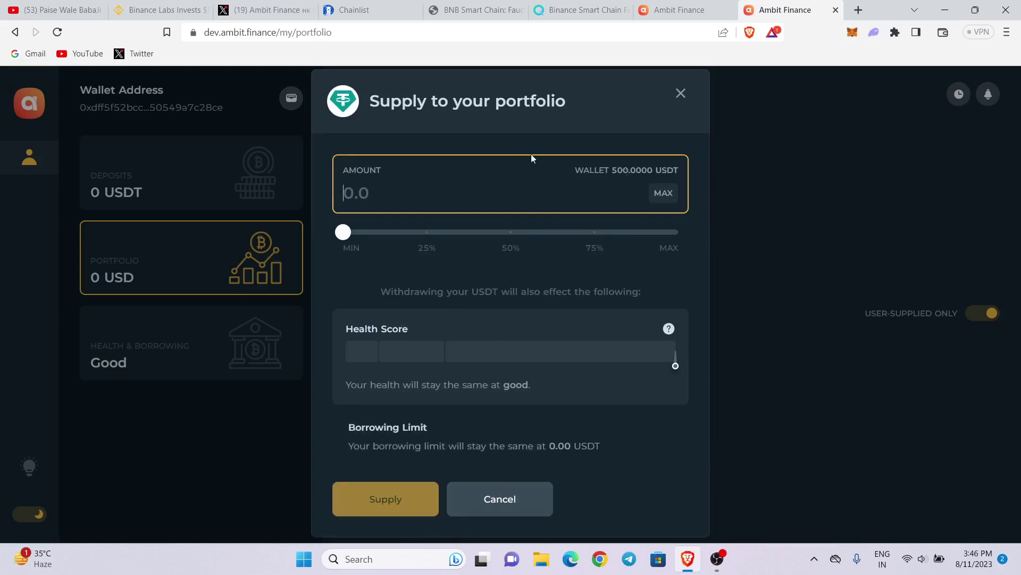
Check the Ambit Finance faucet page, set the portfolio supply amount to 200 USDT, and approve it with confirmation in MetaMask.
left_click(652, 15)
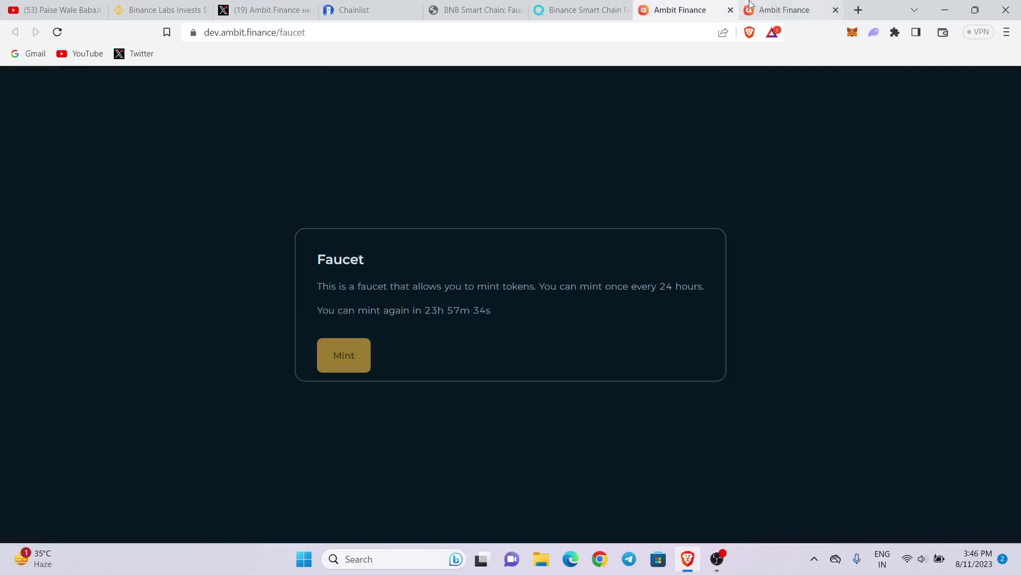
left_click(782, 10)
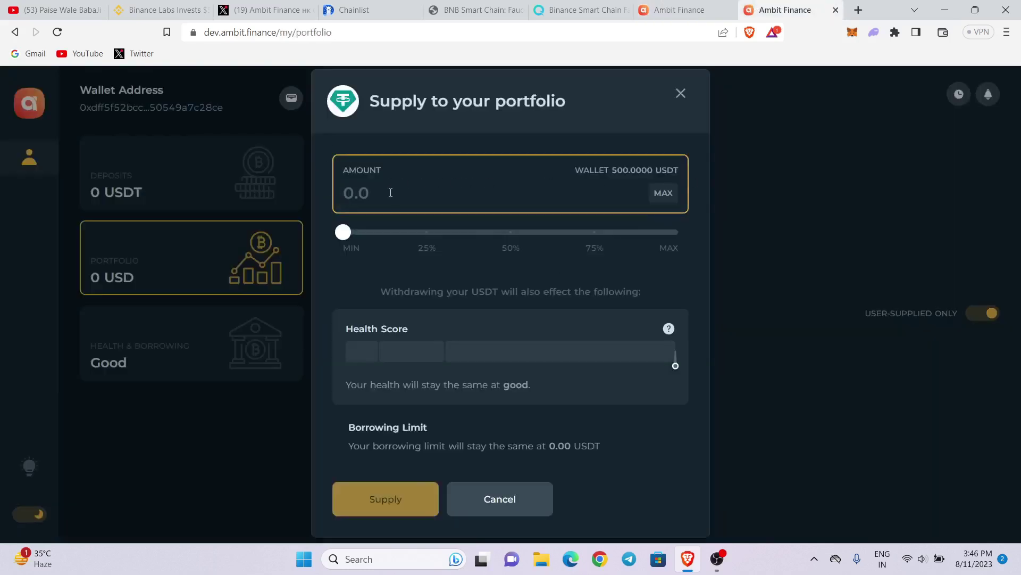
type("2")
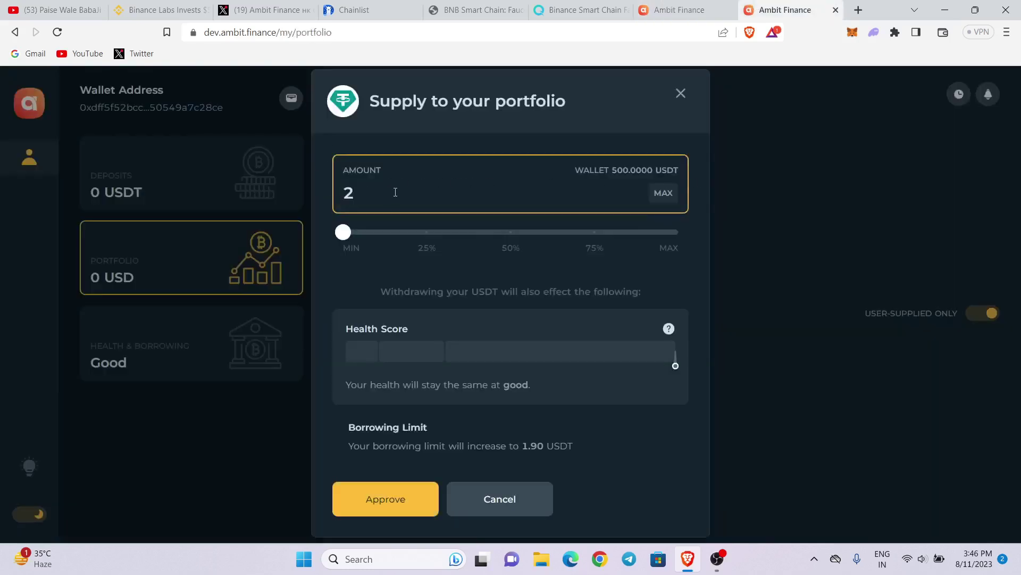
type("00")
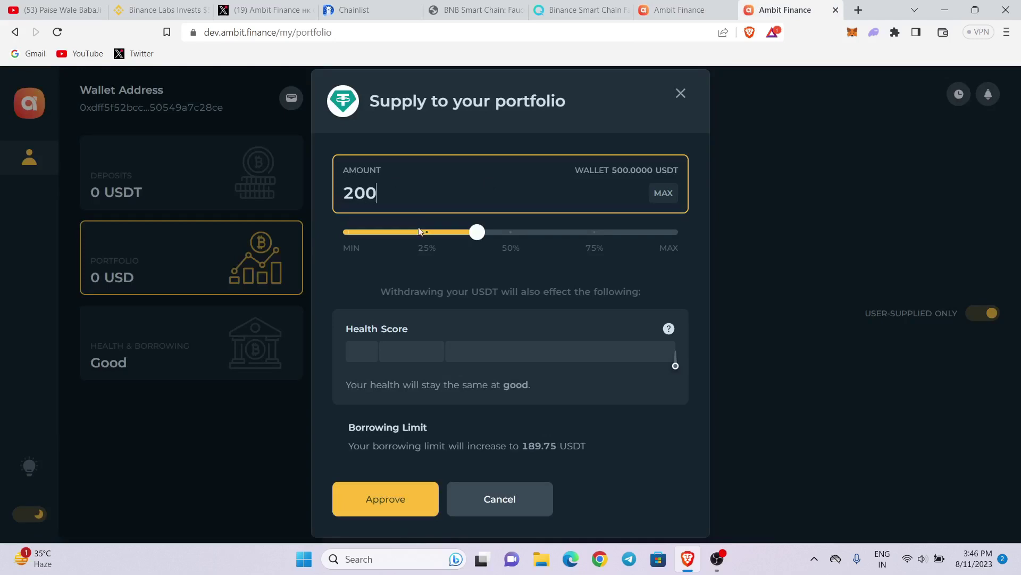
left_click(407, 495)
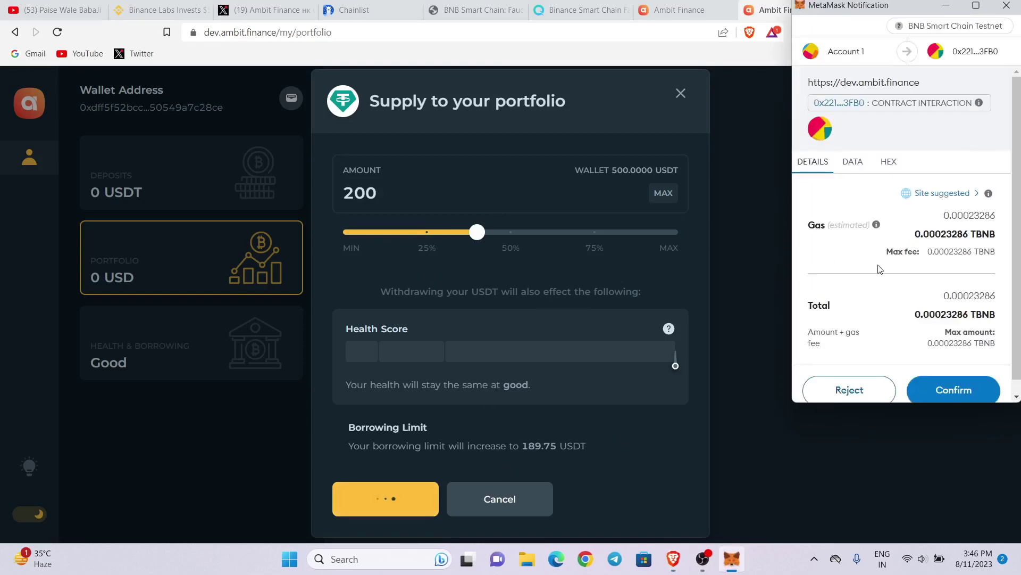
left_click(968, 384)
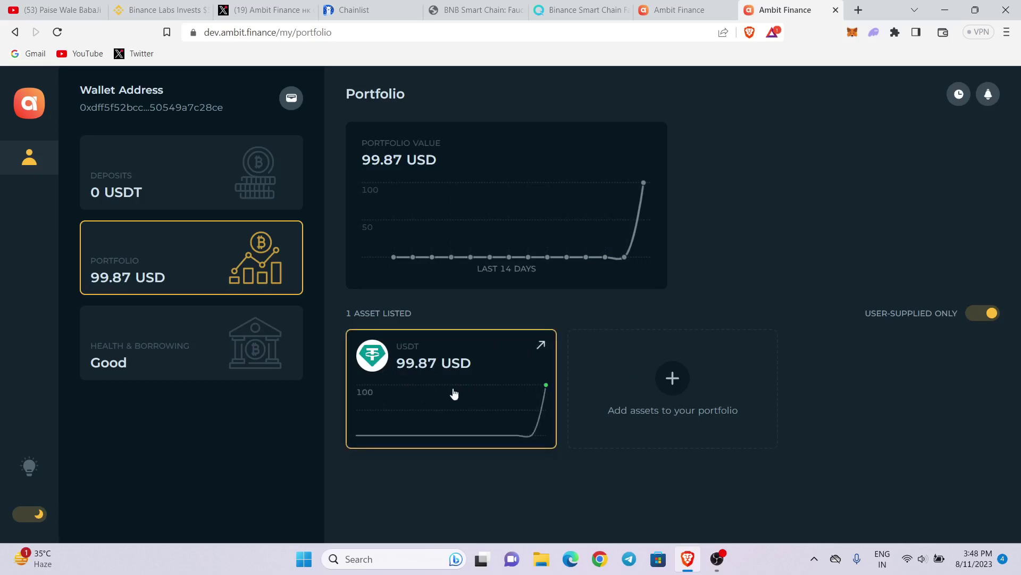
left_click(673, 375)
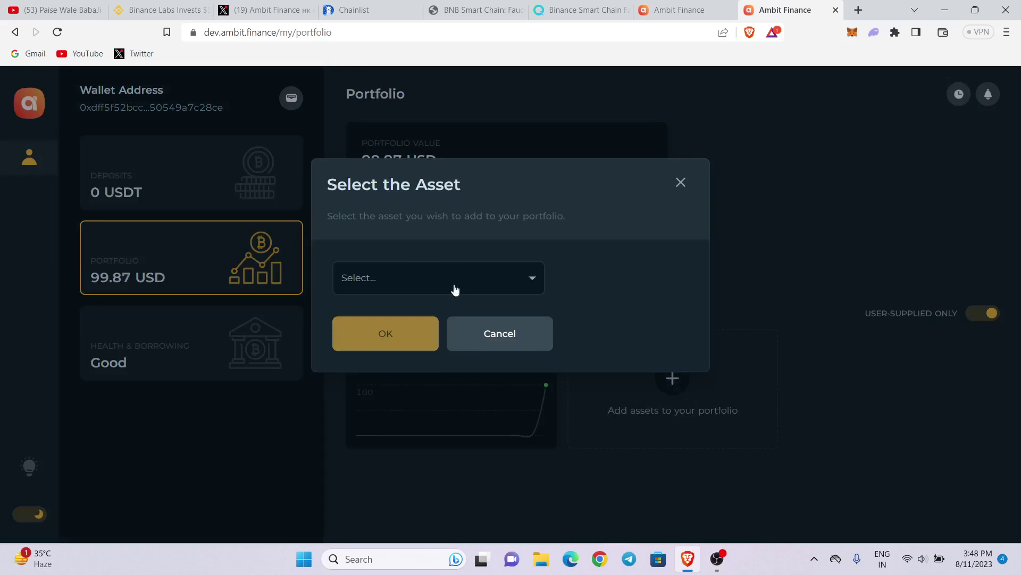
left_click(418, 279)
left_click(394, 432)
left_click(404, 332)
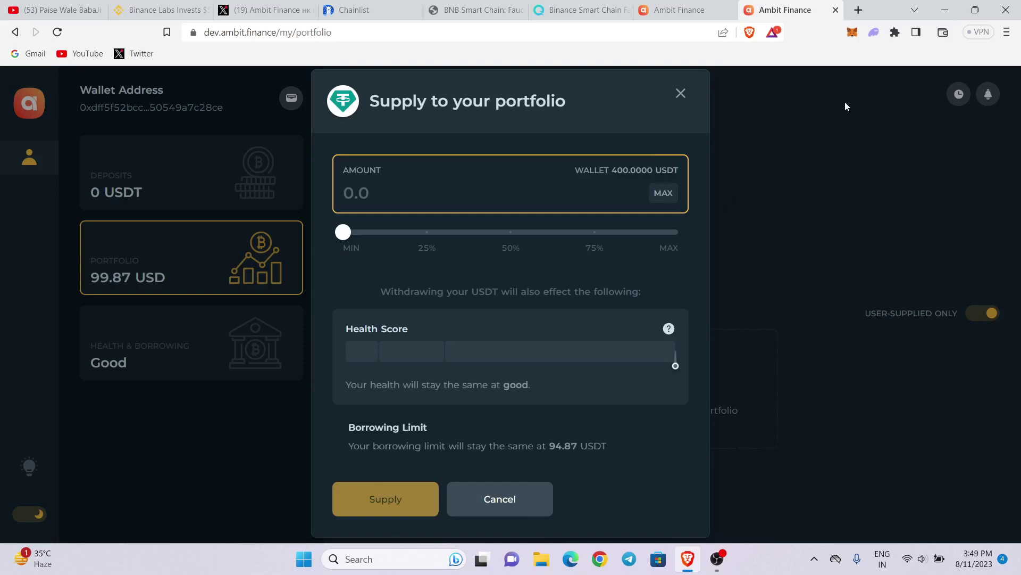
left_click(681, 93)
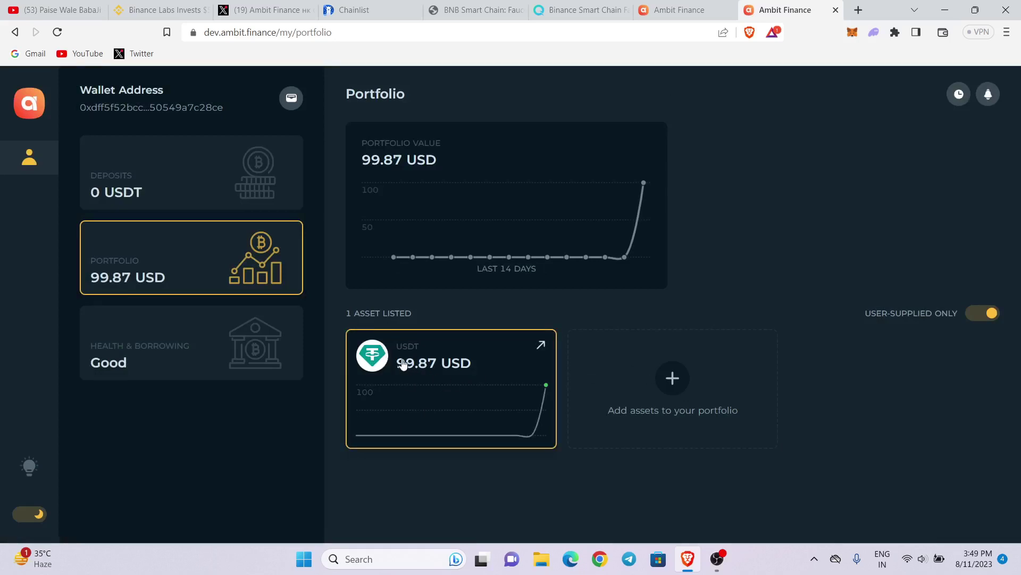
Start a USDT deposit from the wallet without unlimited allowance, set its amount to 100 USDT, and approve it.
left_click(188, 185)
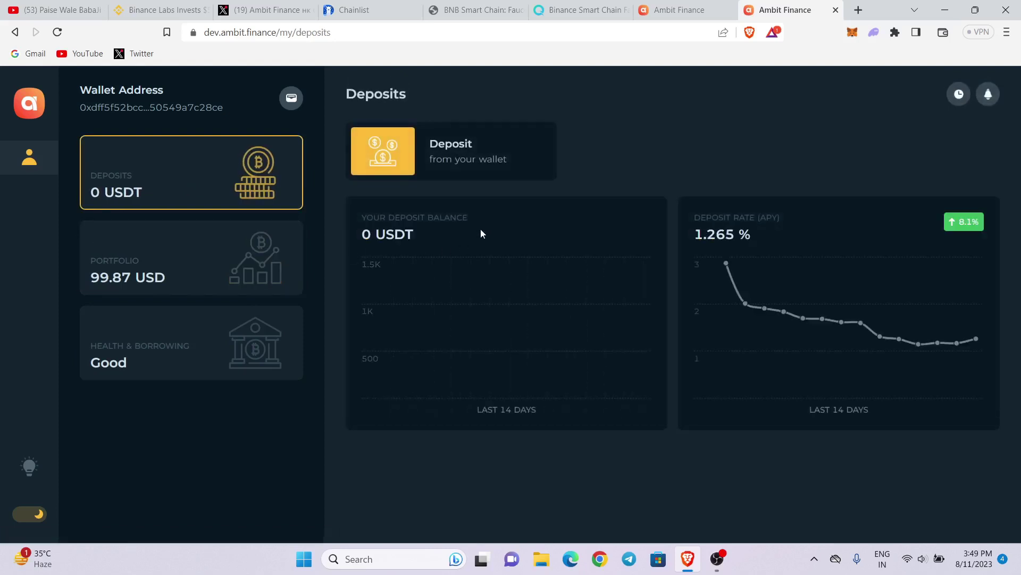
left_click(417, 154)
left_click(519, 343)
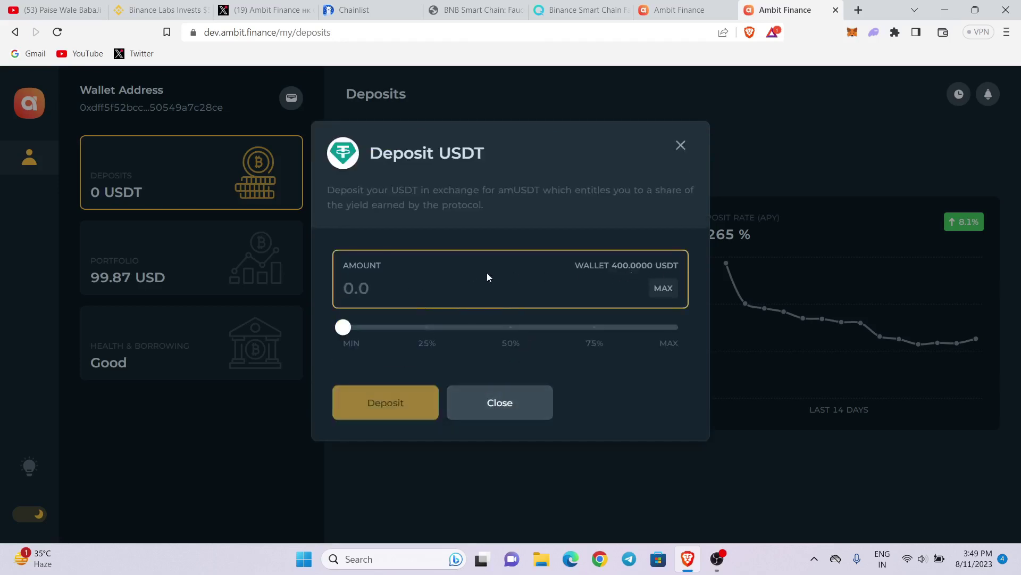
type("50")
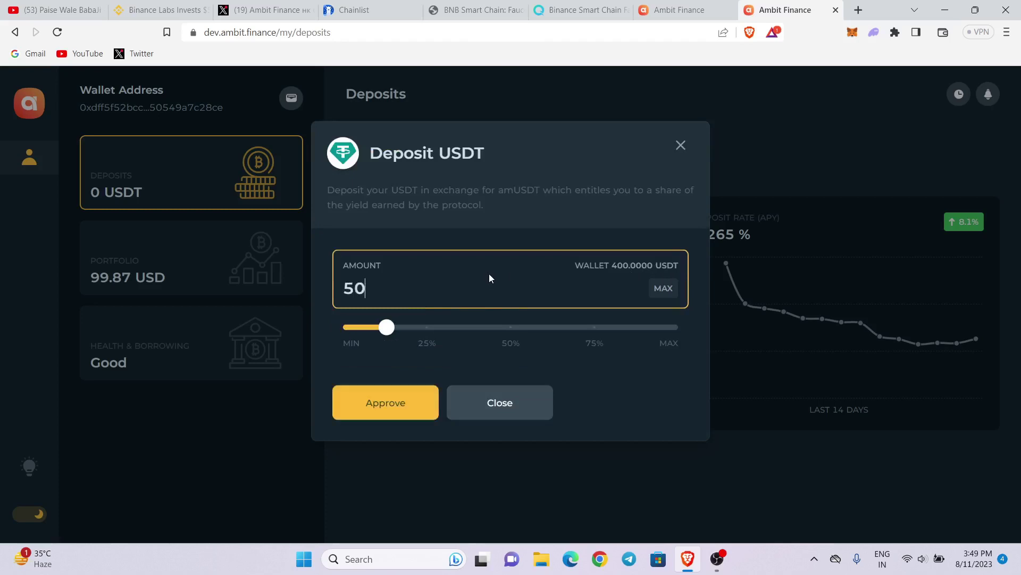
key("BackSpace")
key("BackSpace")
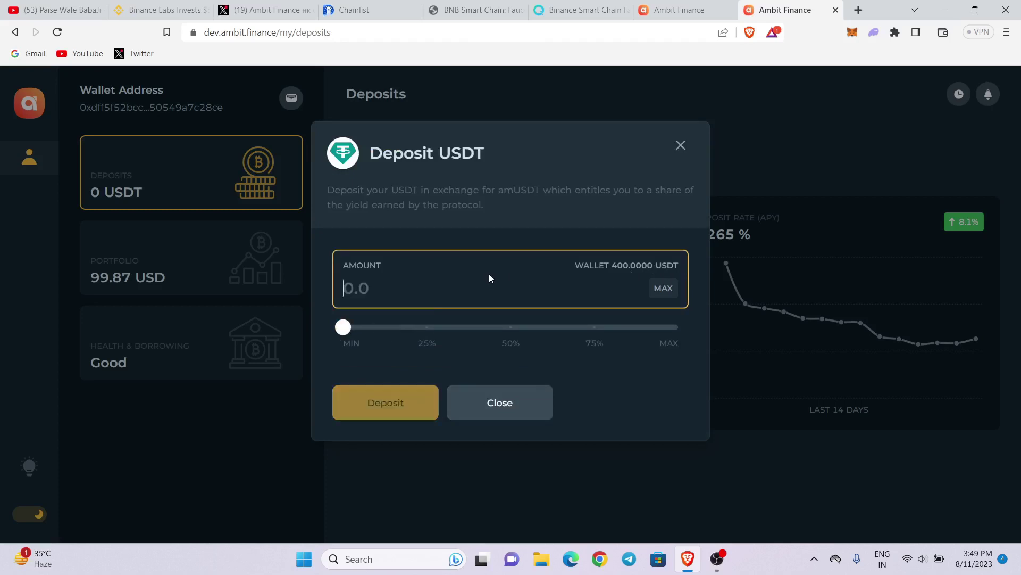
type("100")
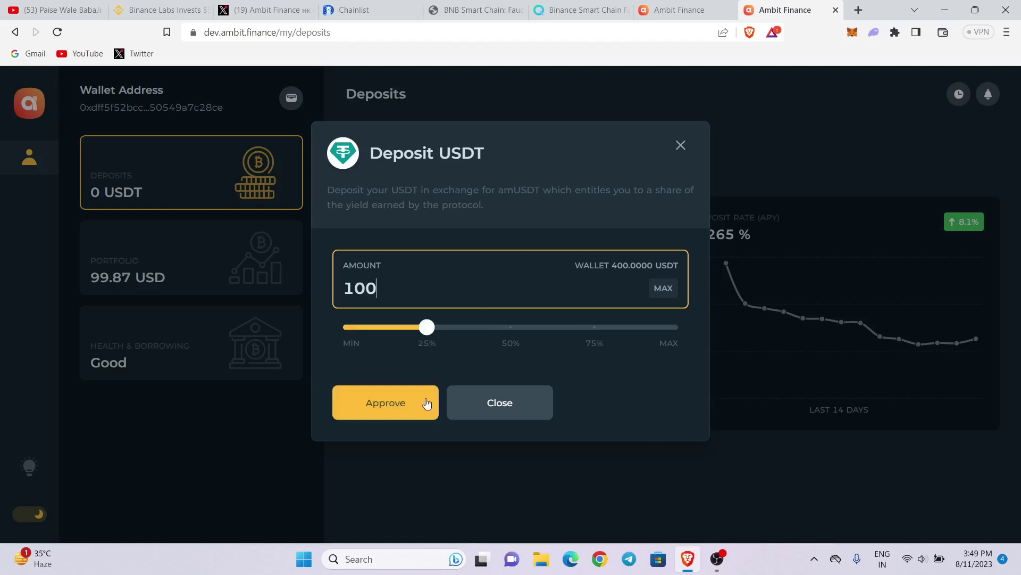
left_click(412, 416)
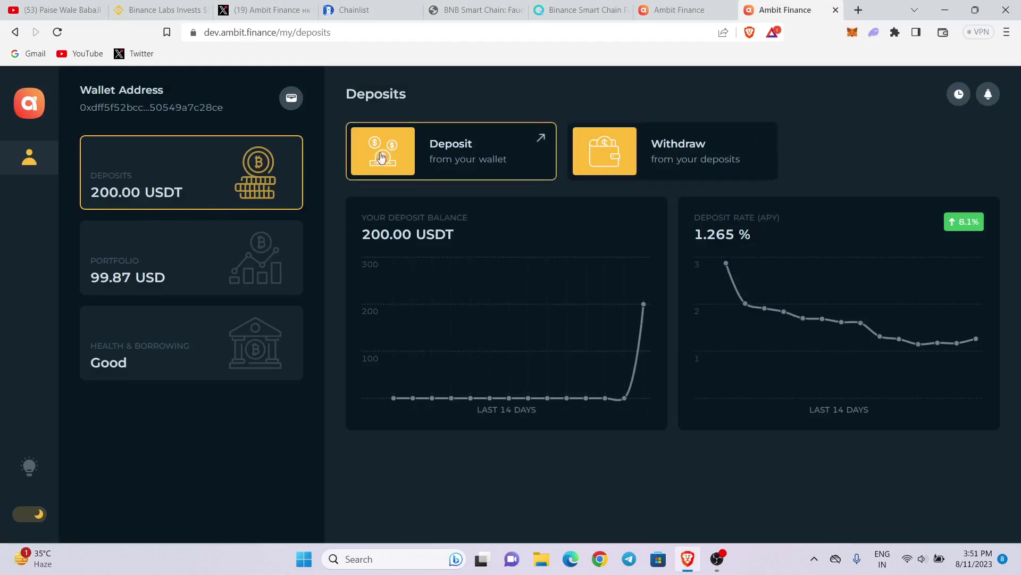
Withdraw 100 USDT from the deposits back to the wallet.
left_click(715, 156)
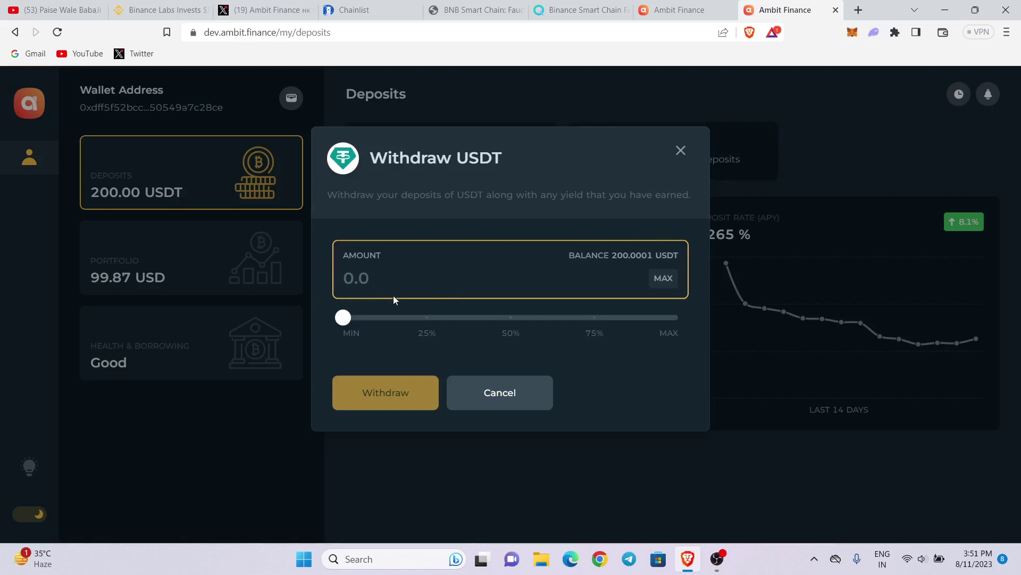
type("10")
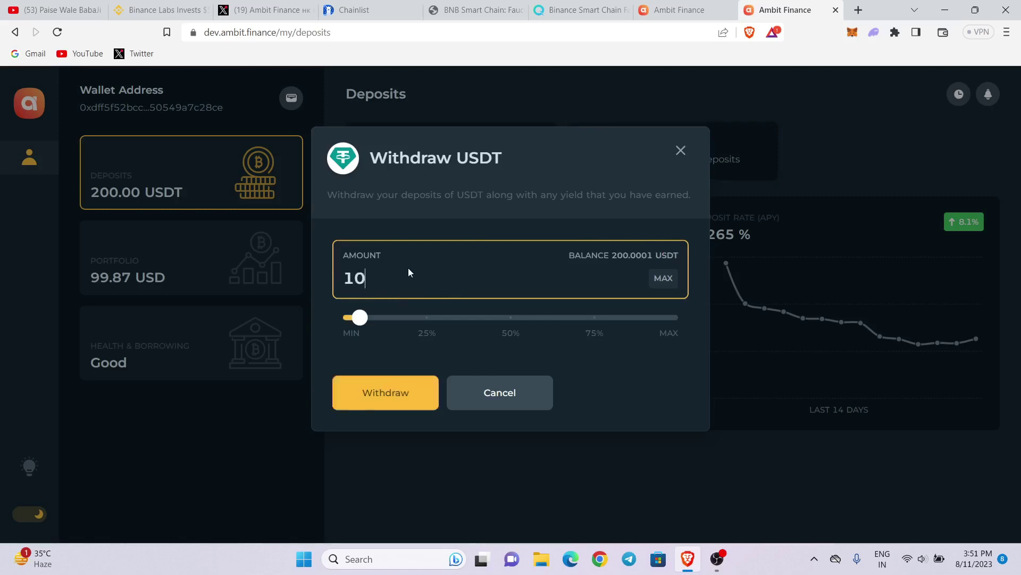
type("0")
left_click(391, 398)
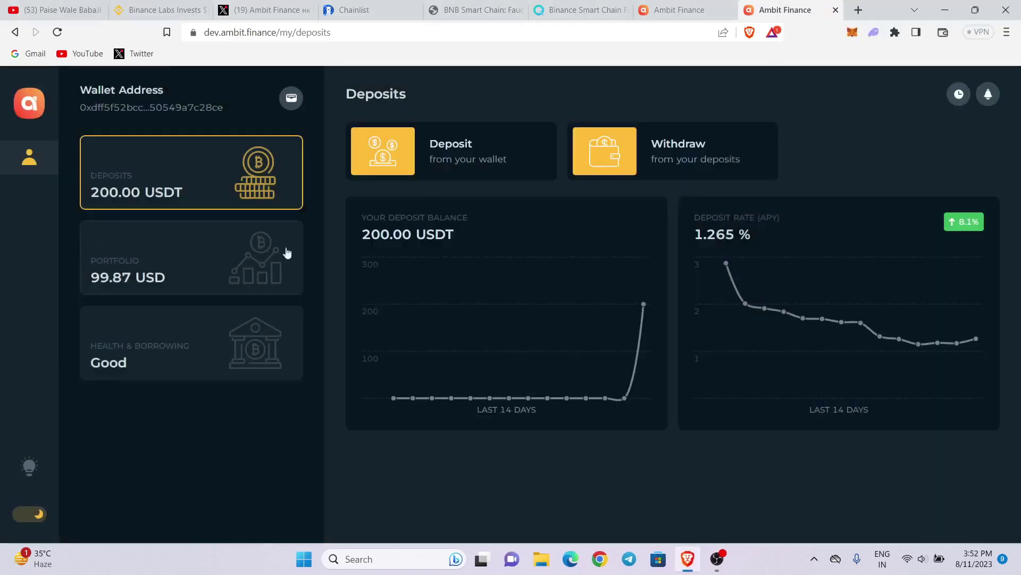
Borrow 50 USDT to the wallet from the Health & Borrowing section.
left_click(147, 350)
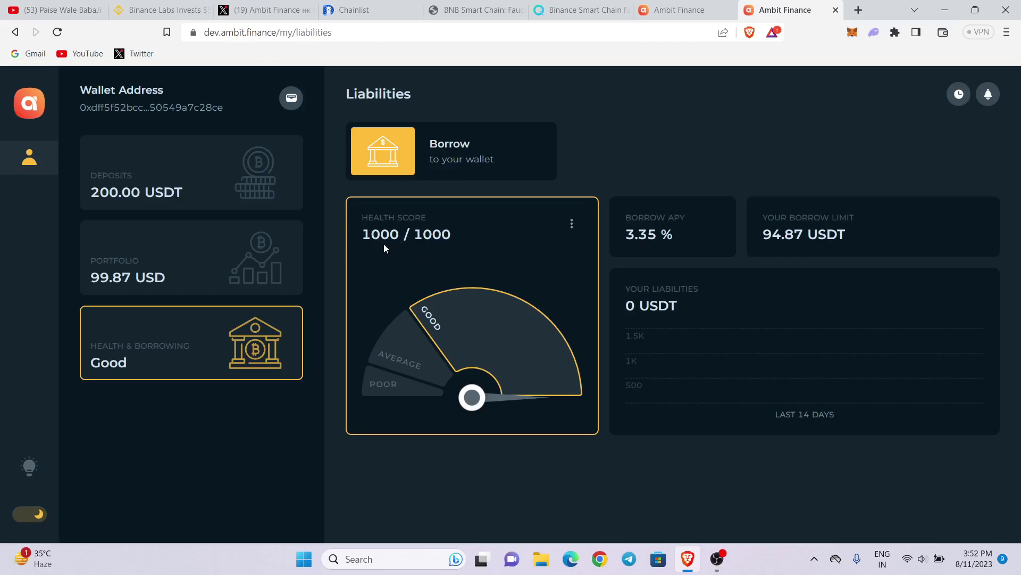
left_click(427, 160)
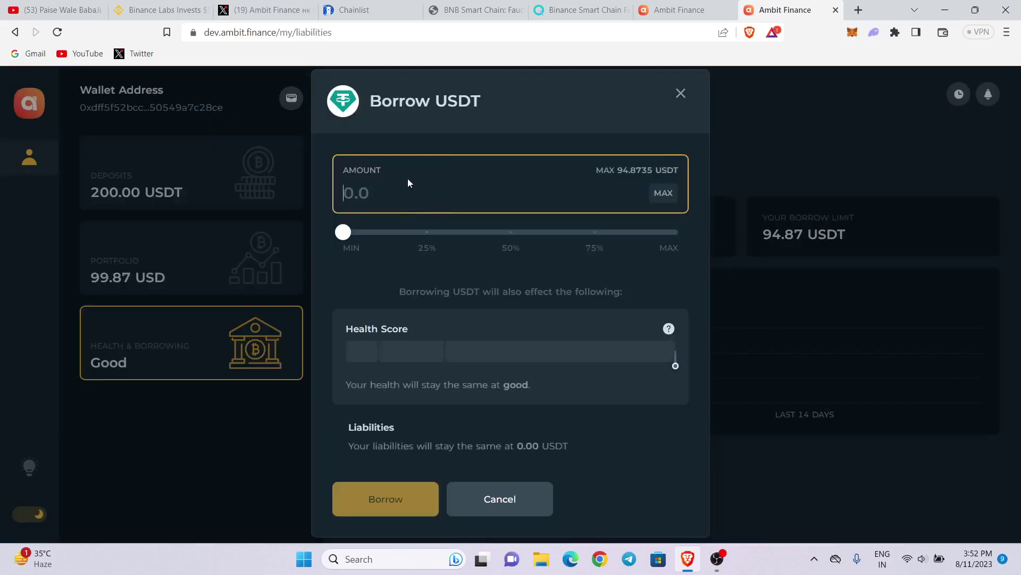
type("50")
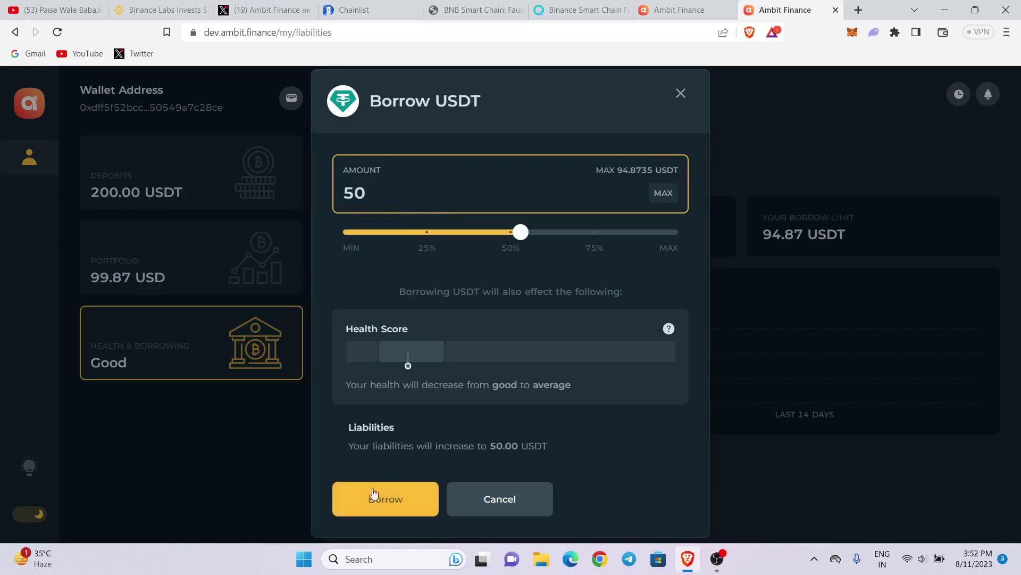
left_click(400, 500)
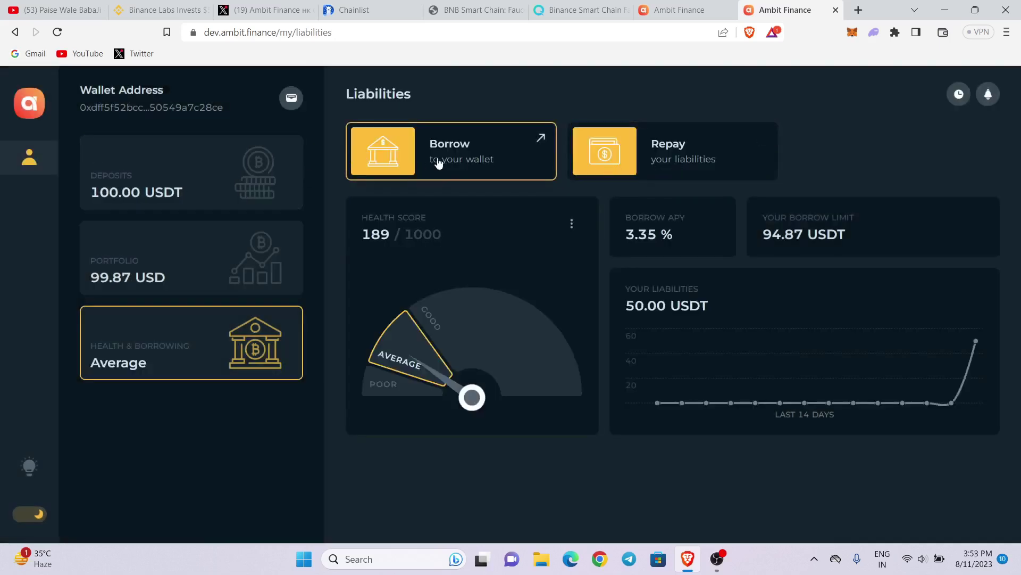
Set a repayment of 20 USDT on the outstanding liabilities and approve it.
left_click(743, 156)
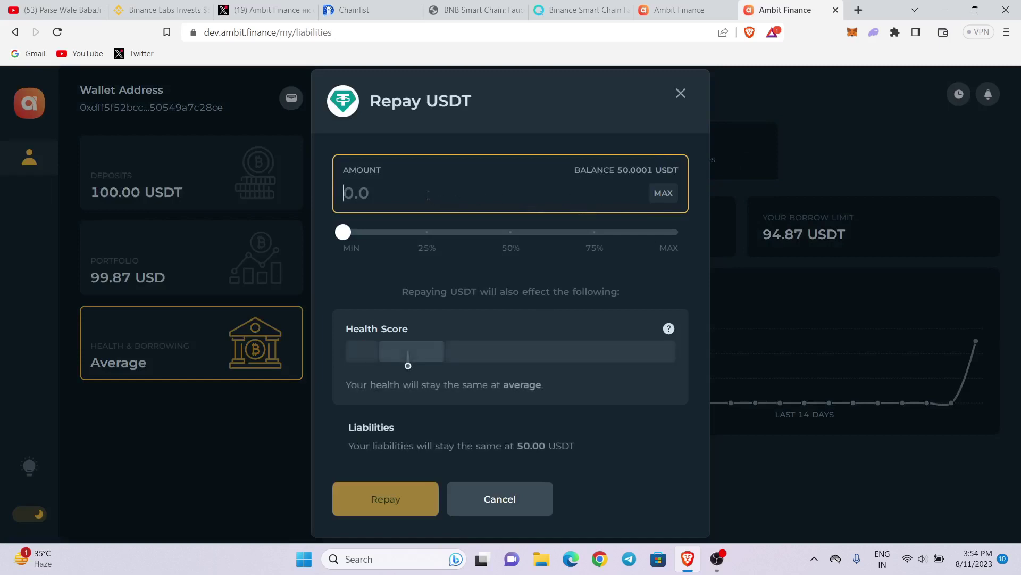
type("20")
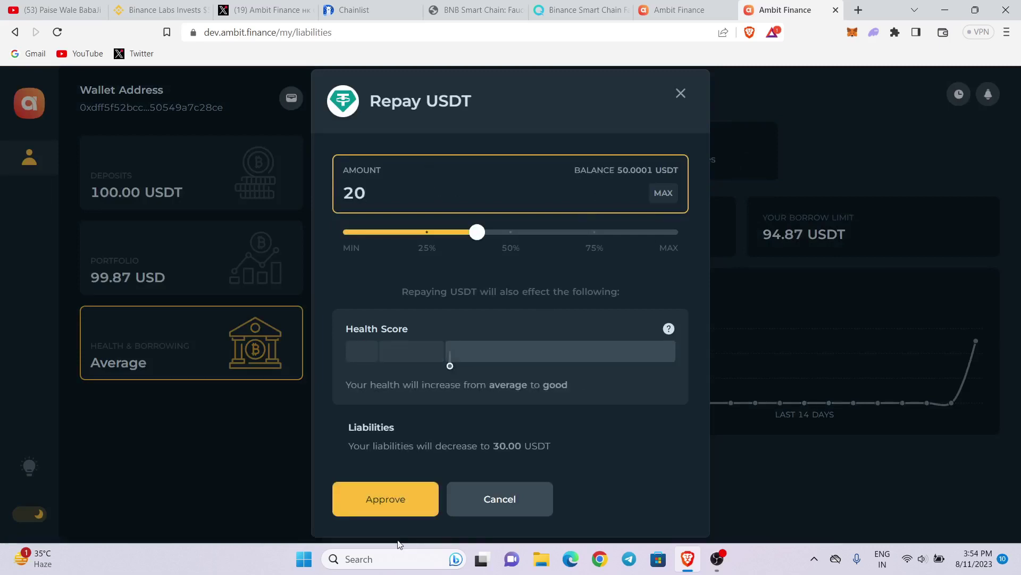
left_click(393, 511)
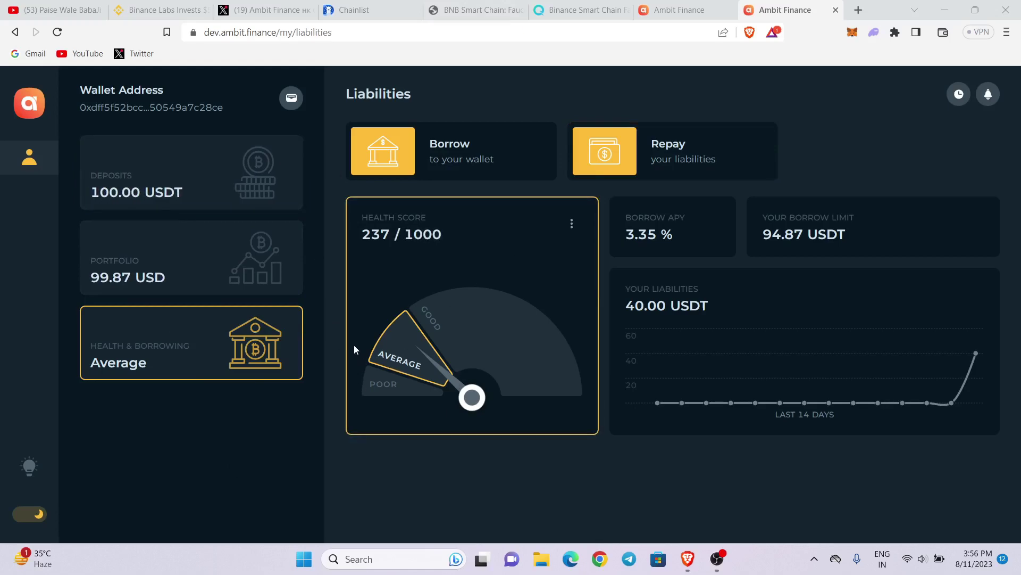
Review the account's deposits, portfolio, and liabilities pages in turn.
key("alt+Left")
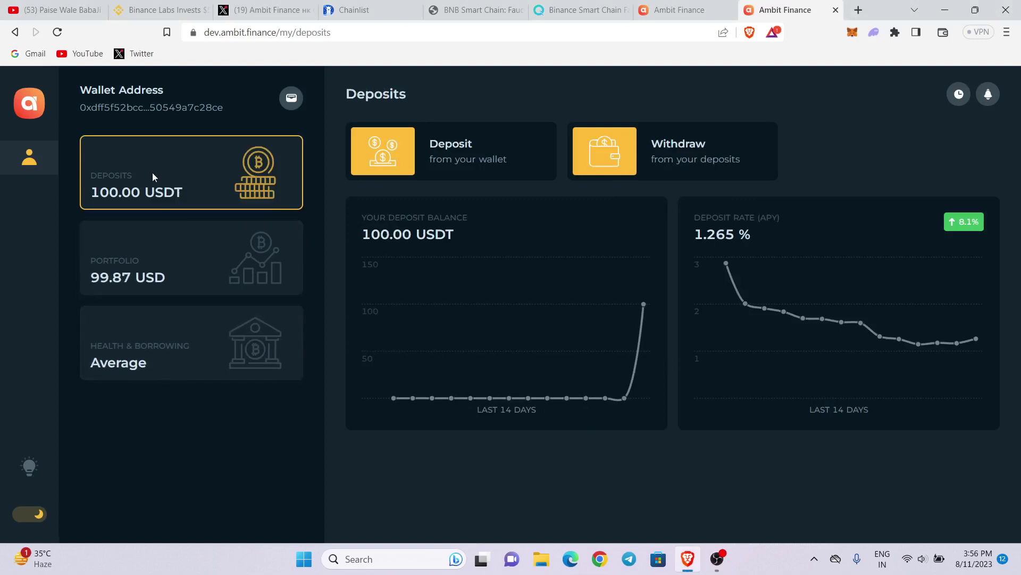
left_click(169, 284)
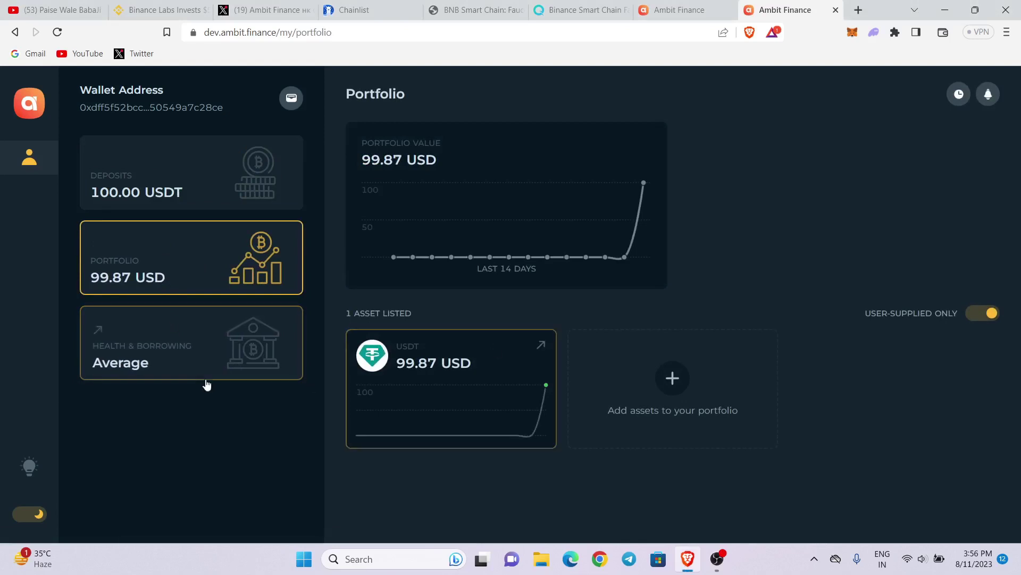
left_click(200, 362)
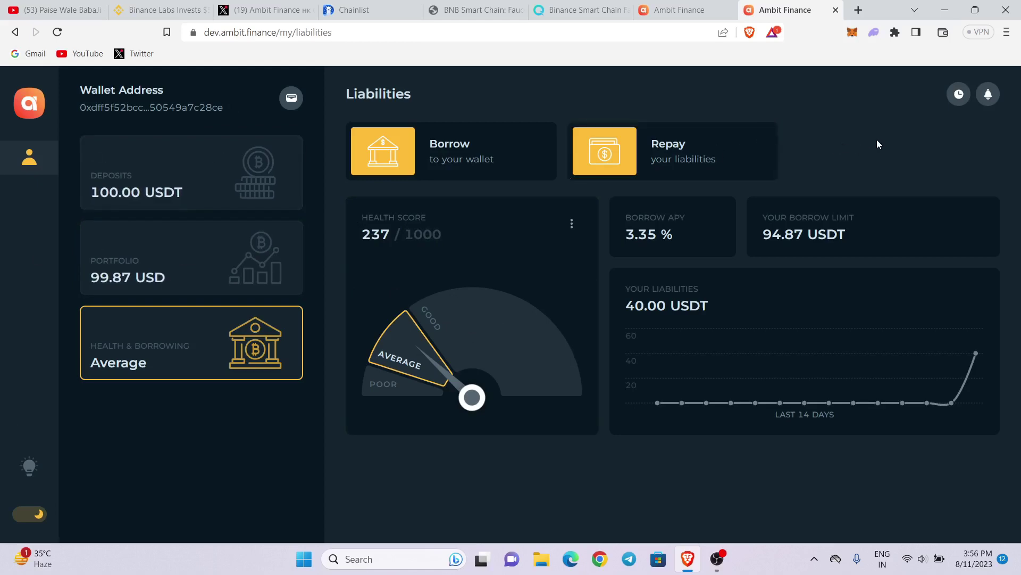
Review the recent account activity, and glance at Ambit Finance's airdrop post before returning to the liabilities page.
left_click(957, 95)
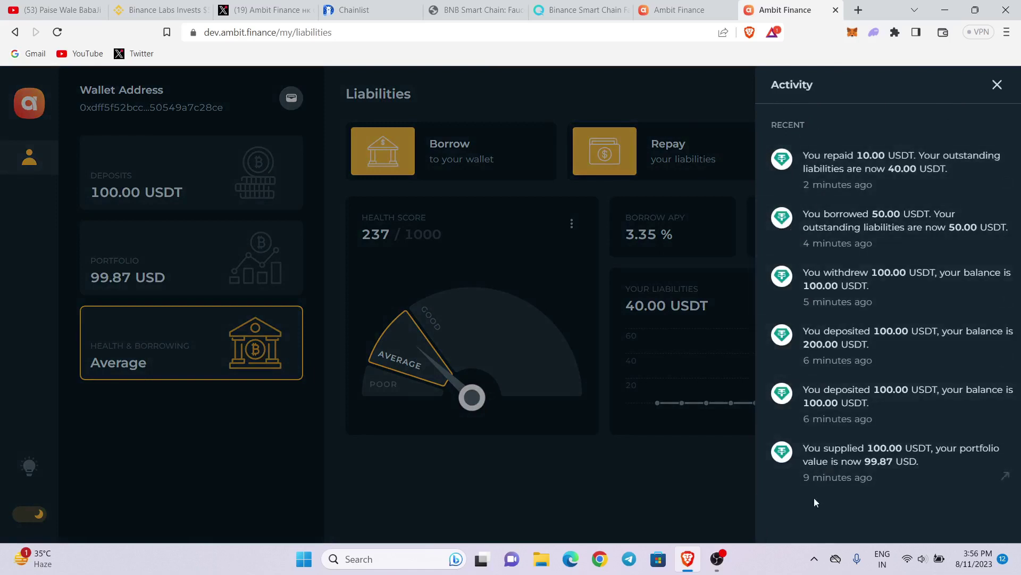
left_click(691, 455)
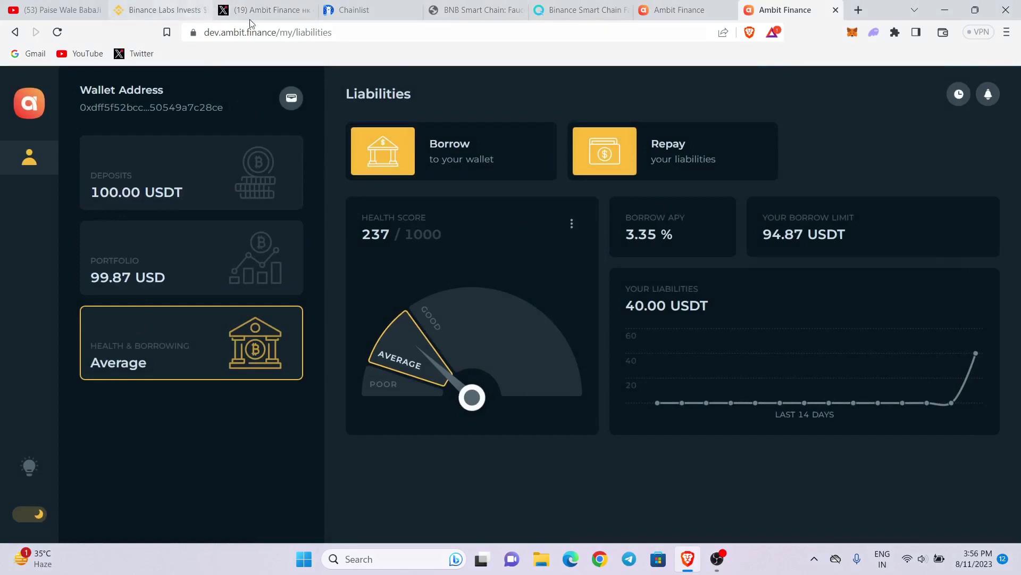
left_click(264, 9)
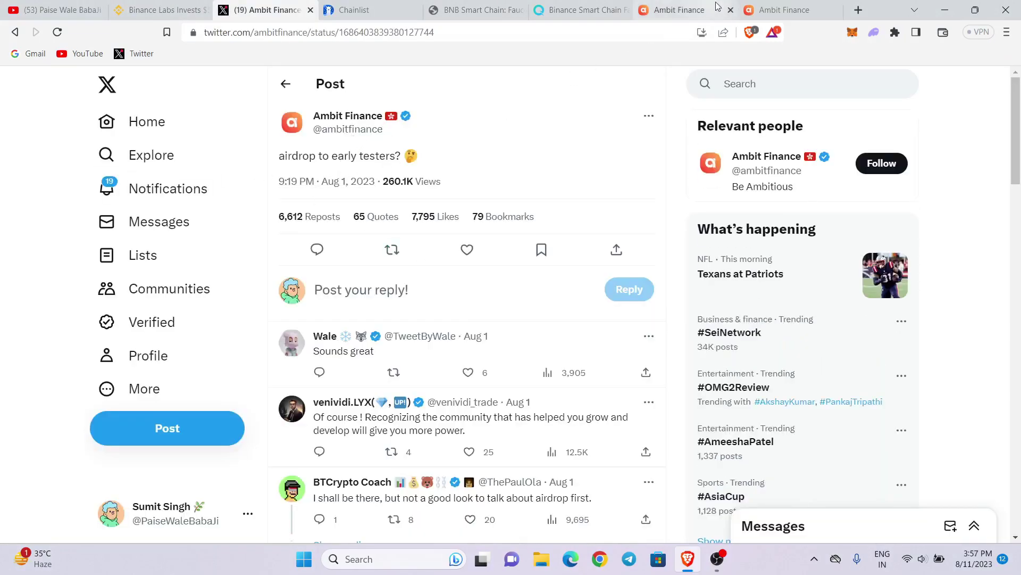
left_click(782, 10)
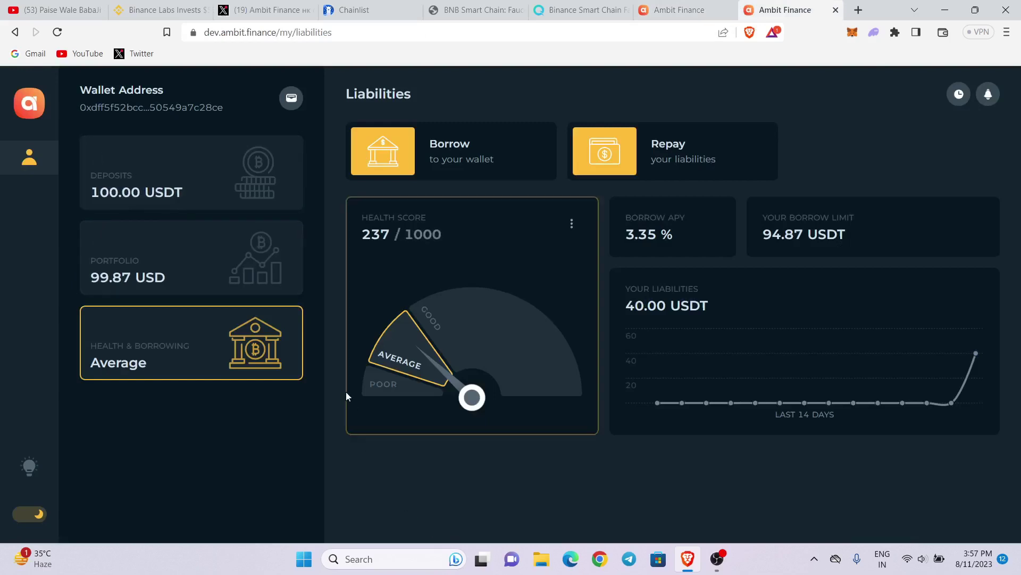